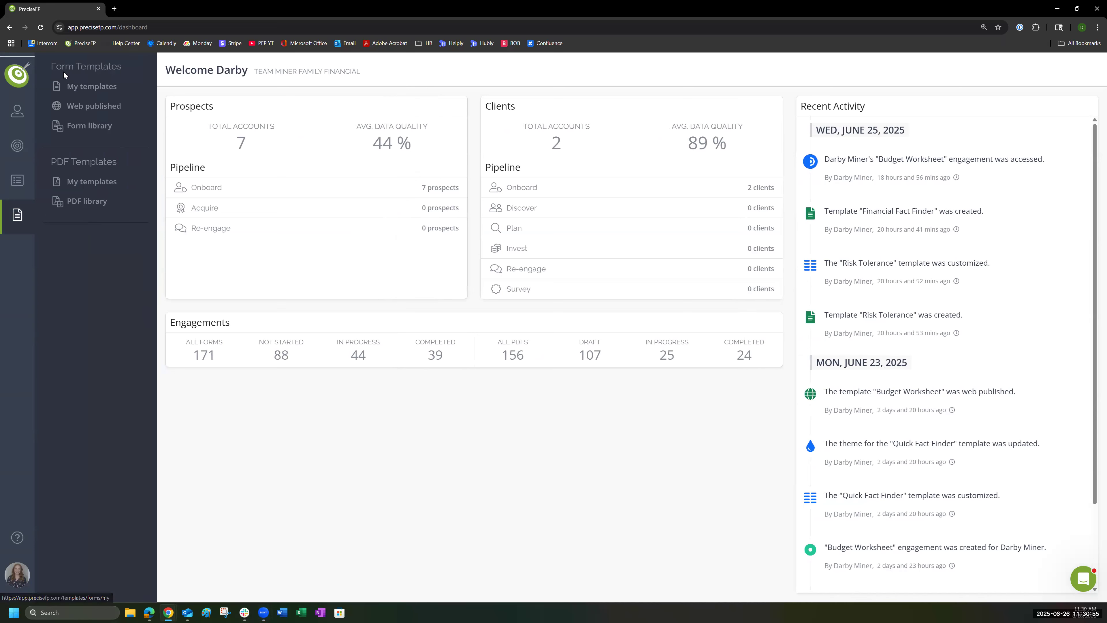
Step: Open the Fact finders category of the form template library
drag(60, 69, 48, 72)
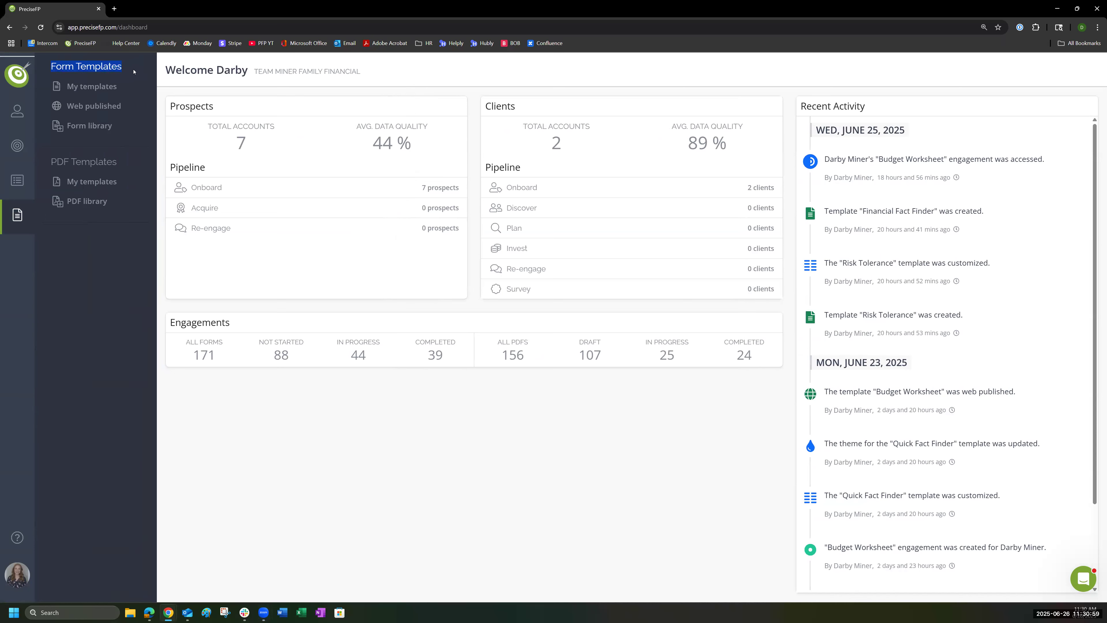
click(91, 130)
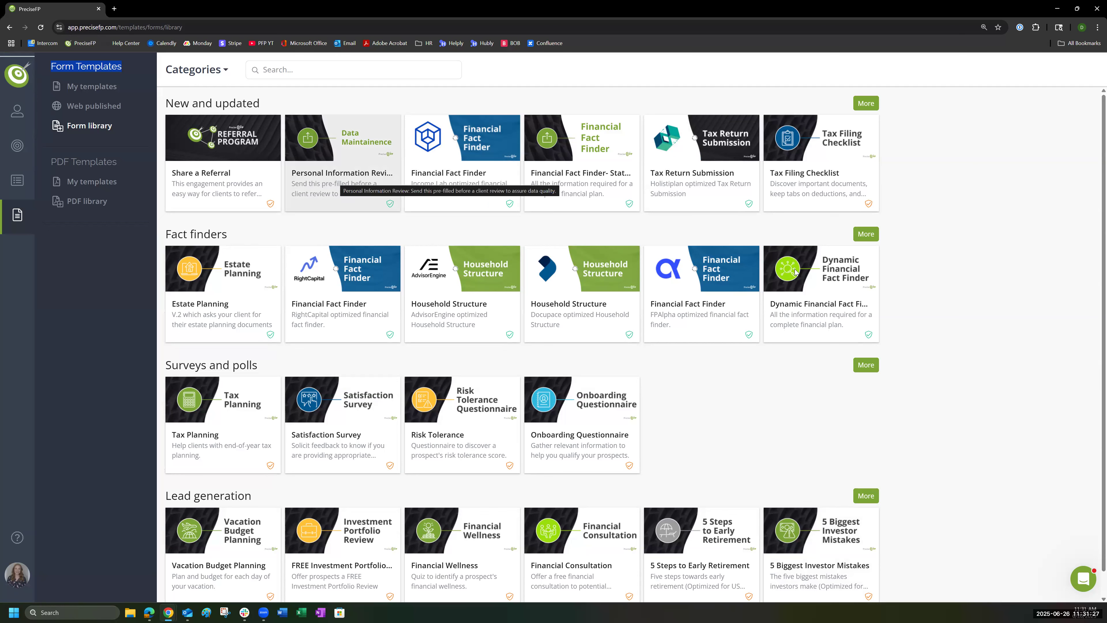
click(876, 236)
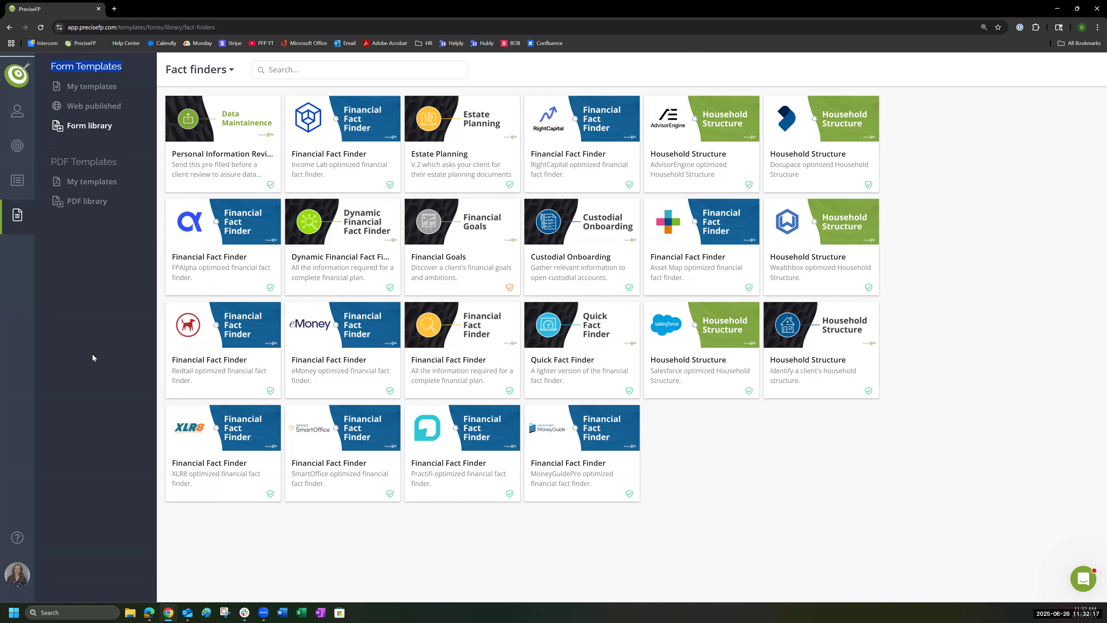
Step: Install the general Financial Fact Finder template described as all the information required for a complete financial plan
click(483, 362)
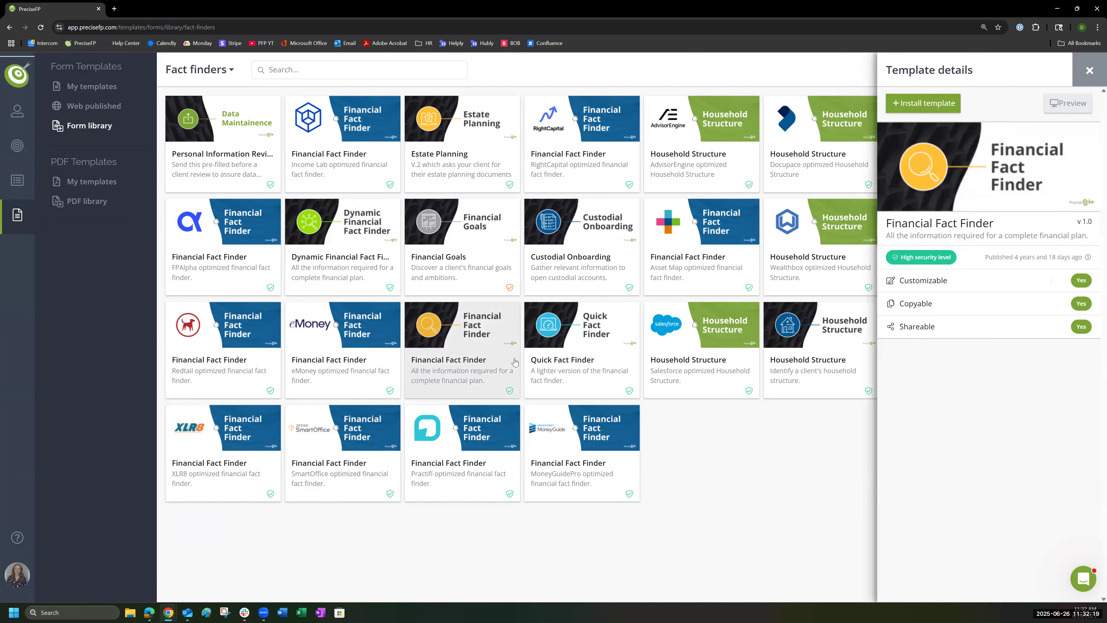
click(936, 110)
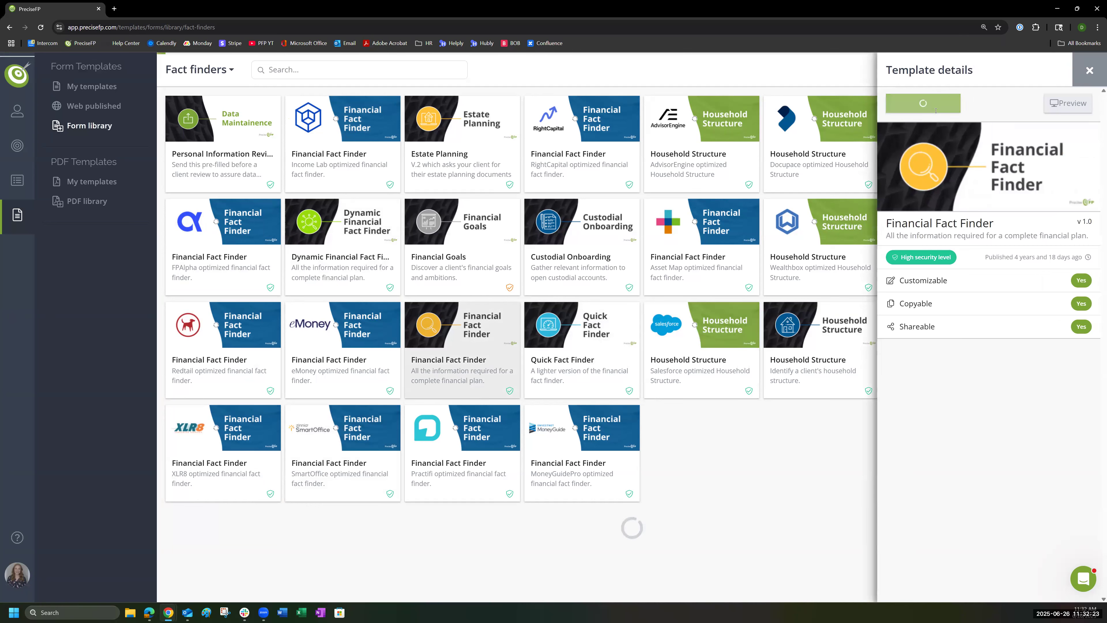
click(992, 169)
click(903, 205)
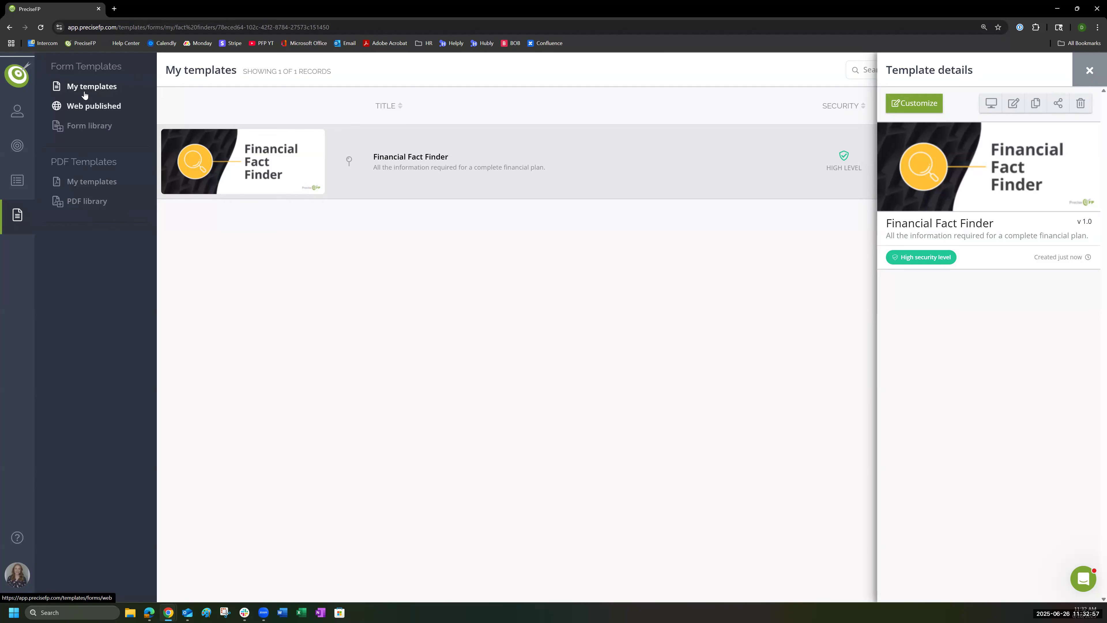
Step: Open the installed Financial Fact Finder template for customizing and go to its Family Members page
click(928, 105)
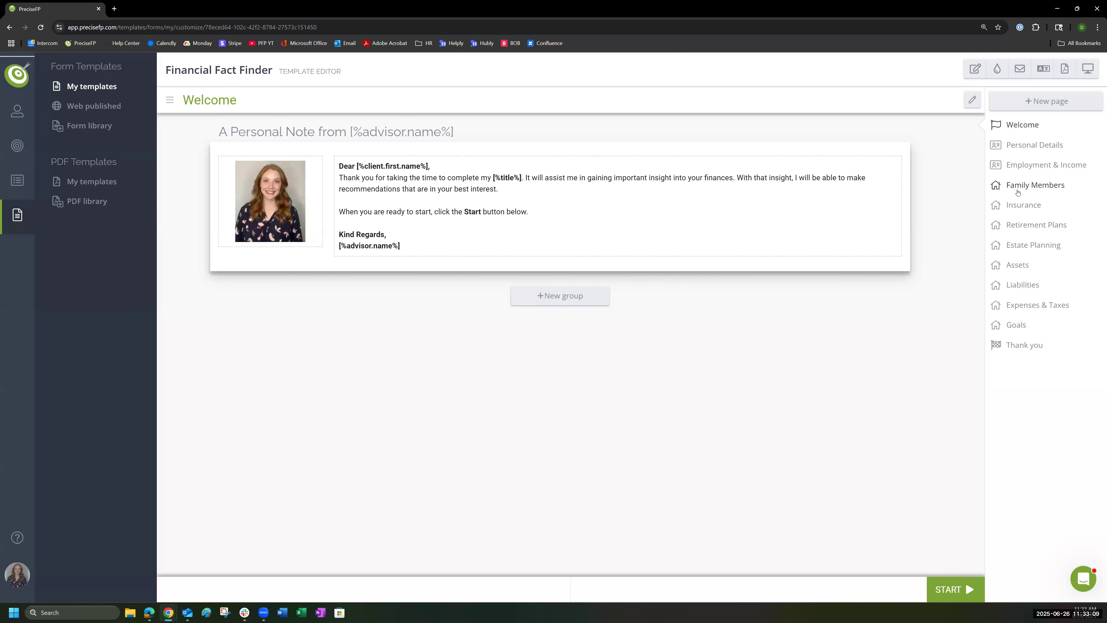
click(1018, 193)
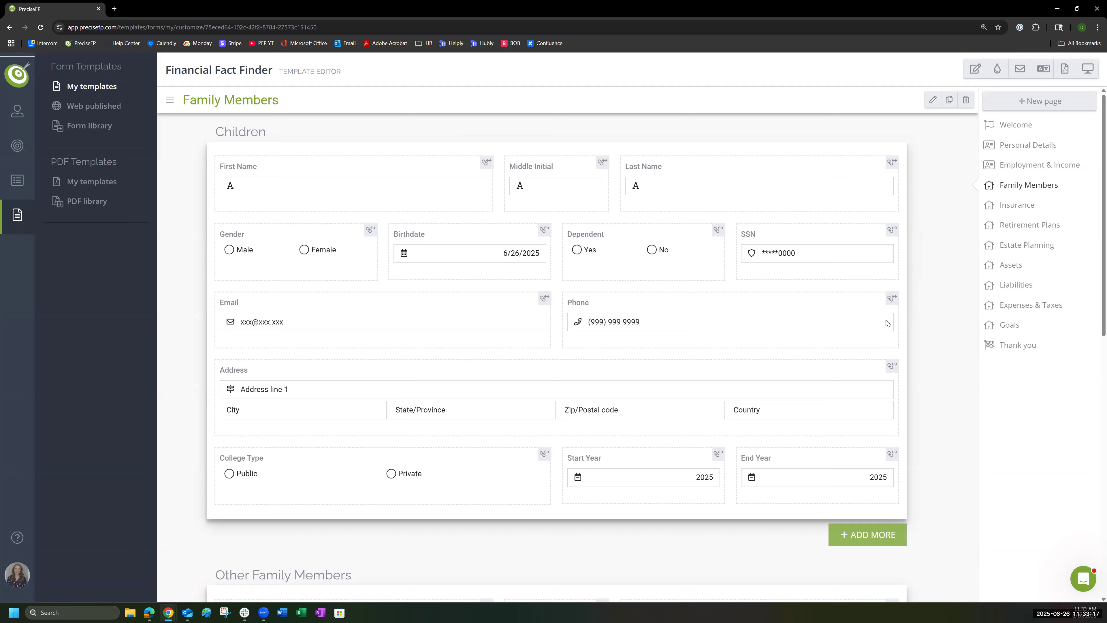
Step: Review the Children, Other Family Members and Other Information groups on the Family Members page
scroll(933, 349, down, 1)
scroll(934, 349, down, 2)
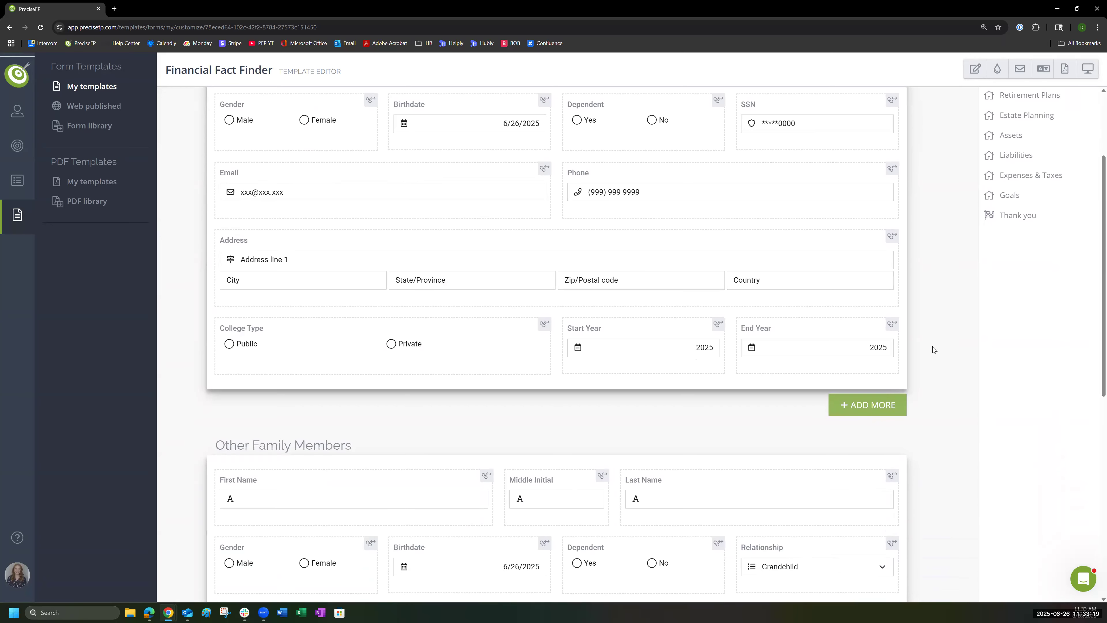
scroll(933, 349, down, 7)
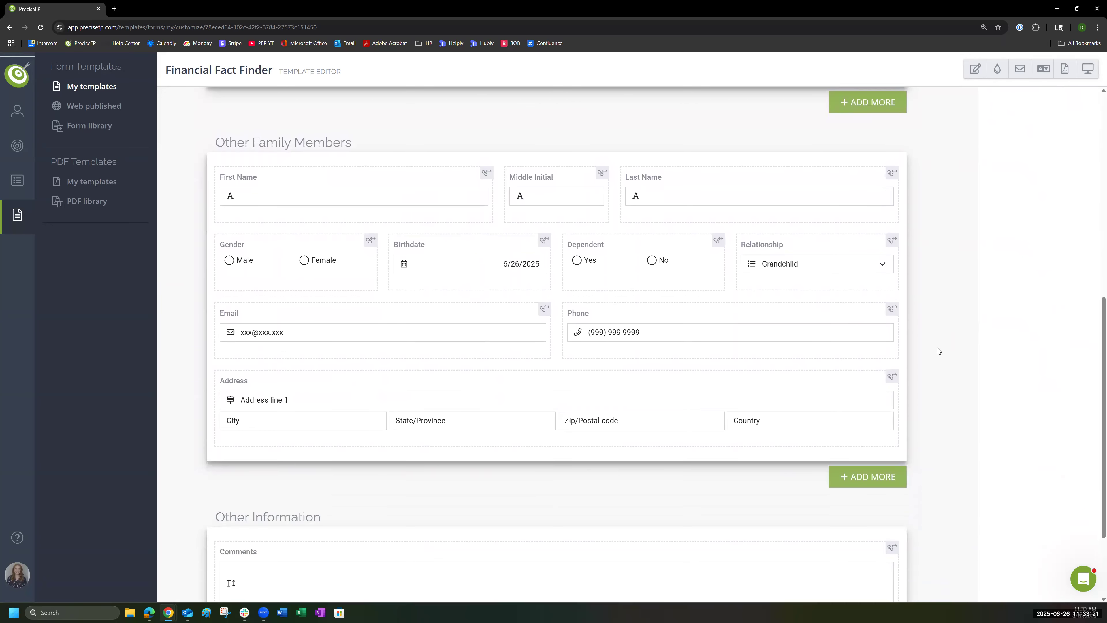
scroll(938, 351, down, 3)
scroll(938, 351, up, 10)
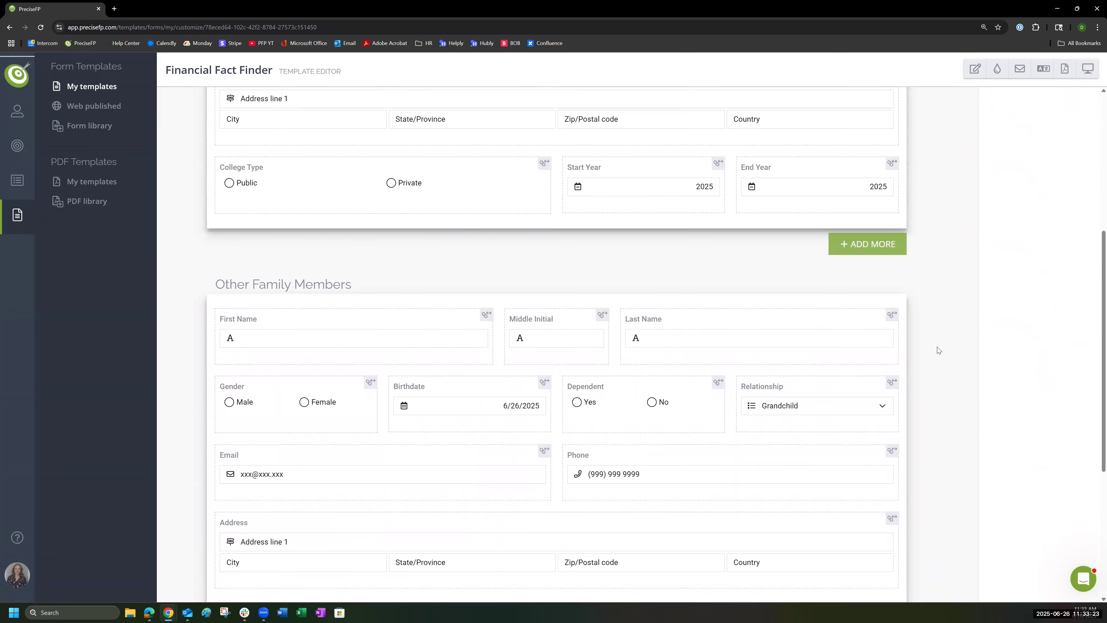
scroll(938, 352, down, 6)
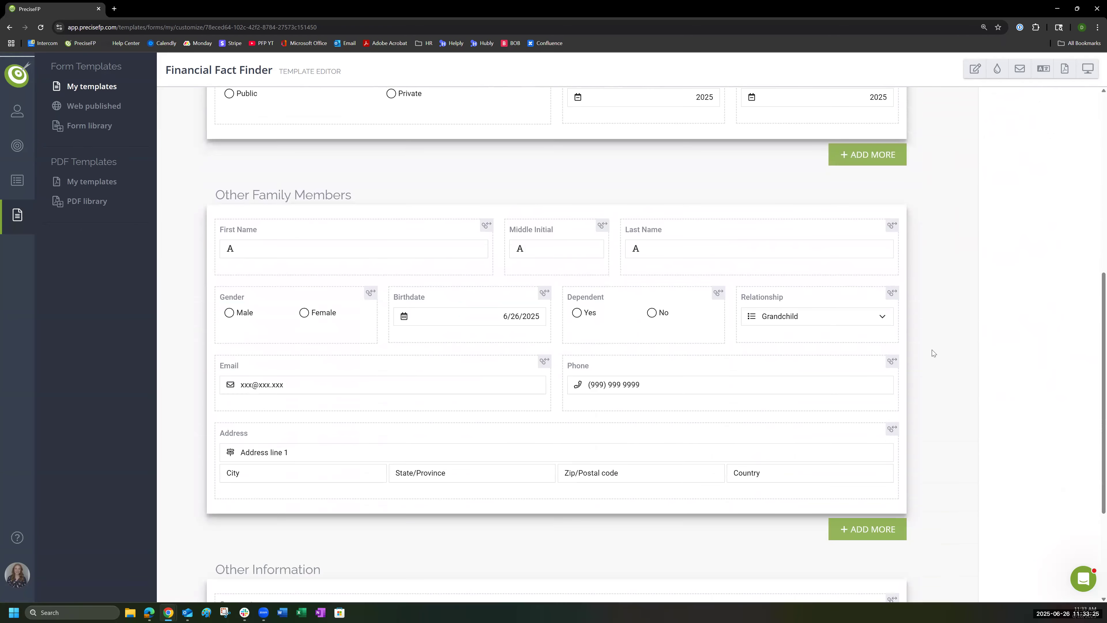
scroll(933, 353, down, 3)
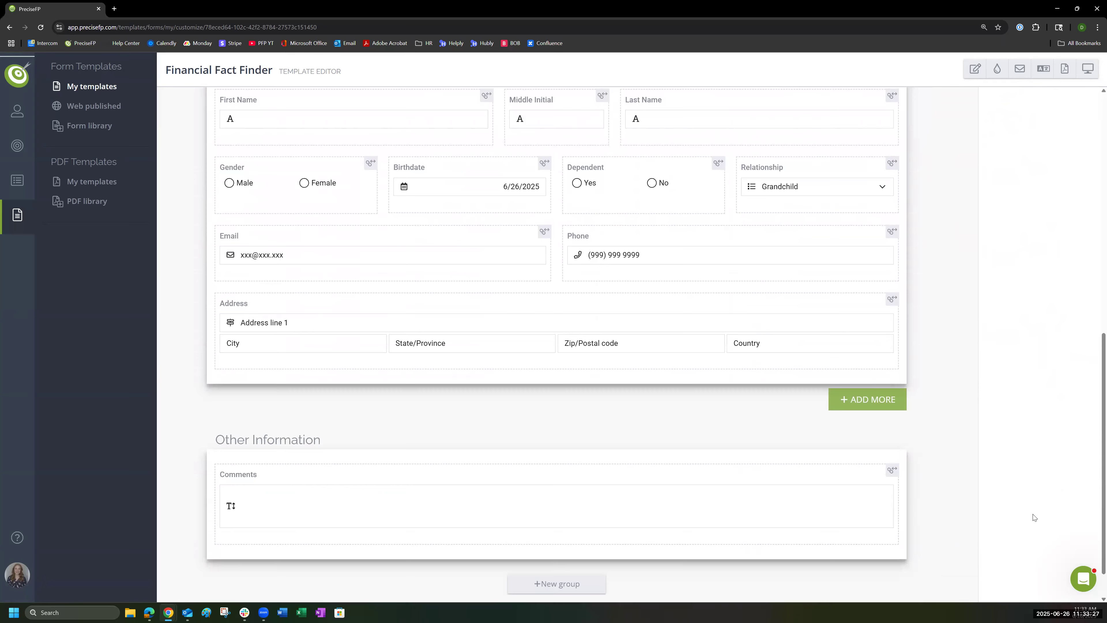
scroll(1034, 518, up, 9)
scroll(1032, 514, up, 3)
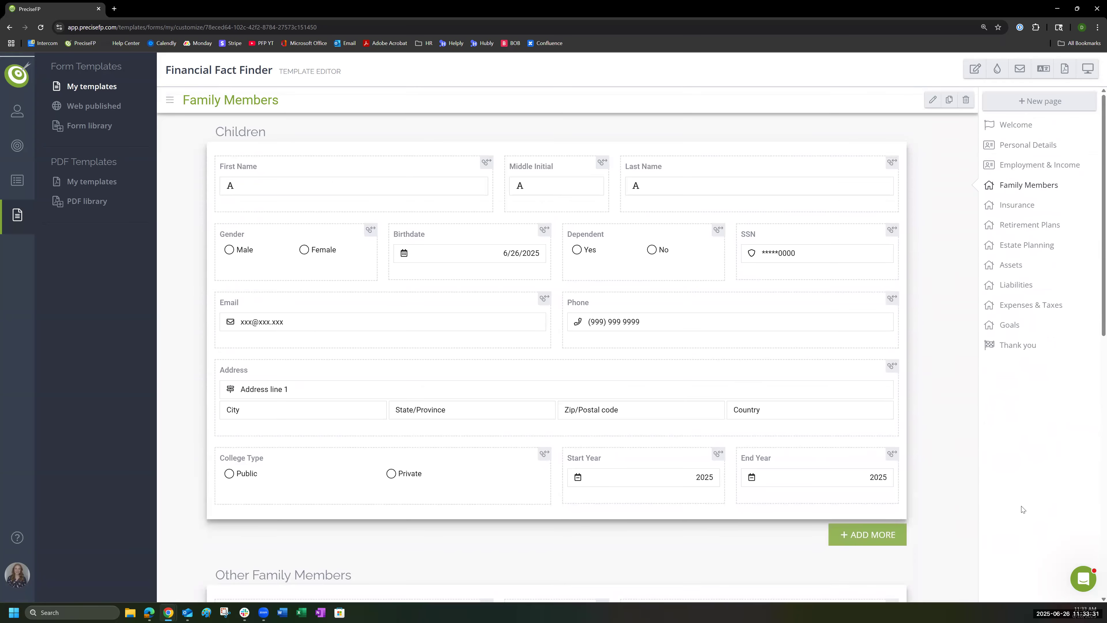
scroll(1014, 513, down, 1)
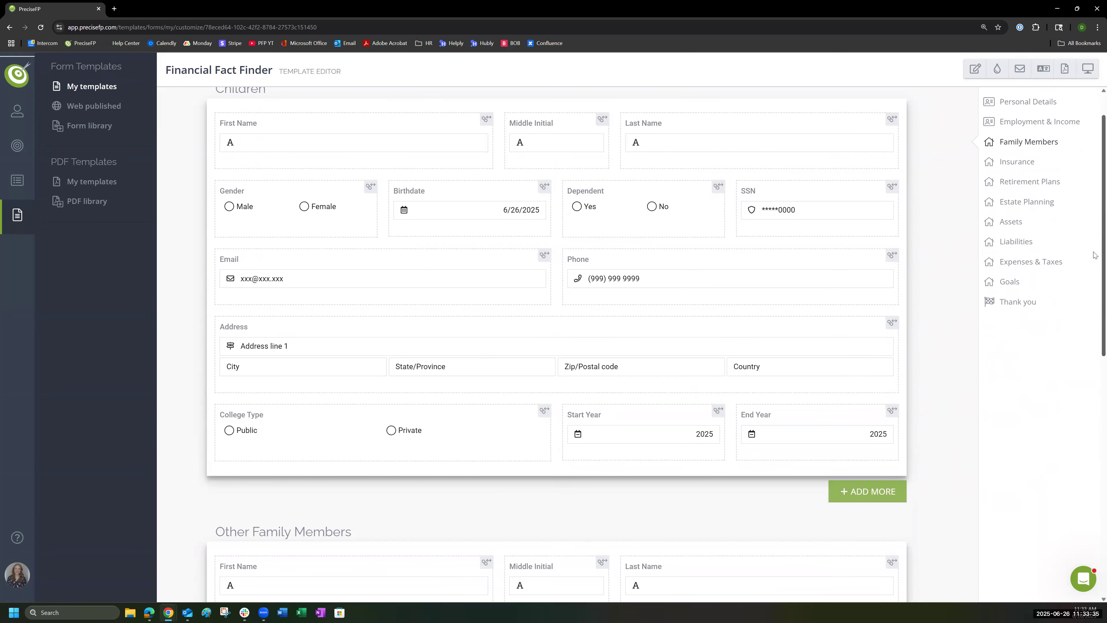
scroll(1094, 255, down, 1)
scroll(1095, 247, up, 1)
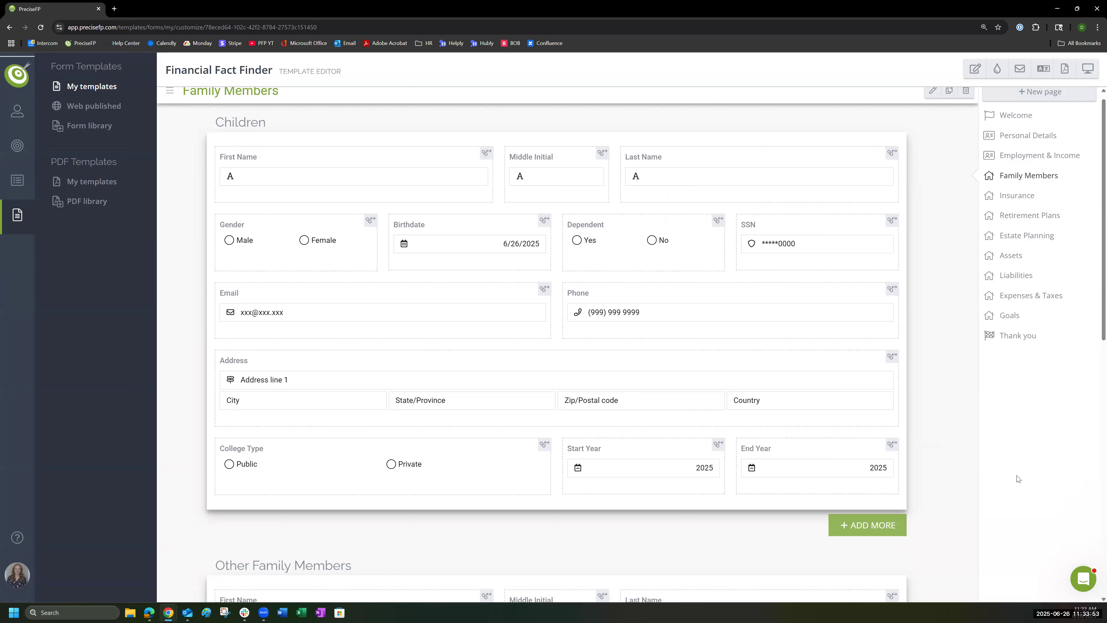
Step: Move the Children group's First Name field into a new cell added beside it and delete the emptied cell
click(367, 179)
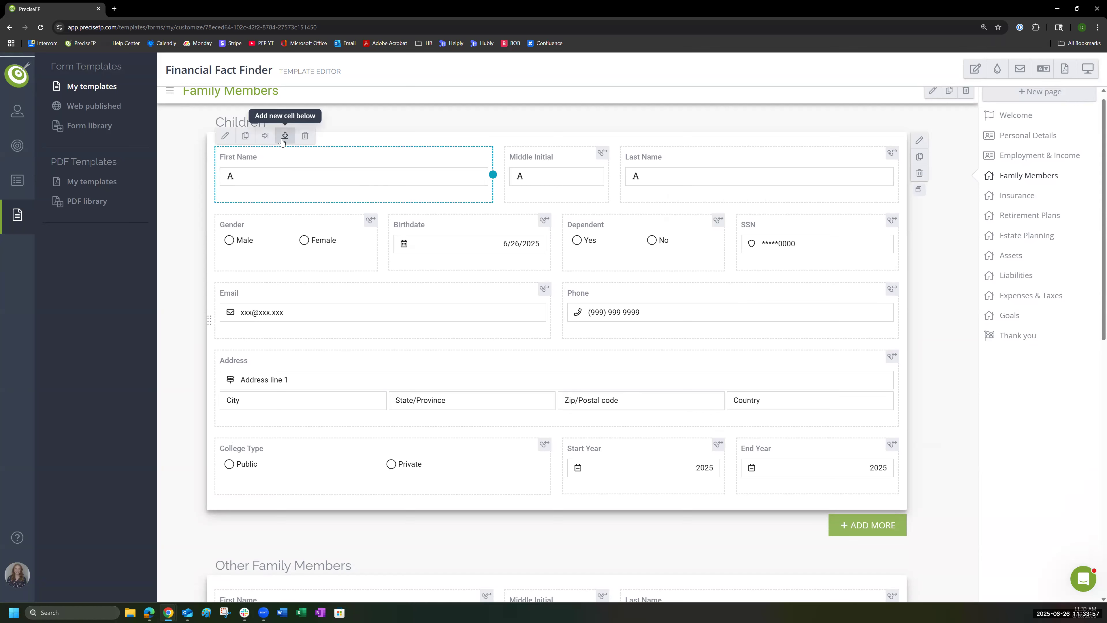
click(264, 136)
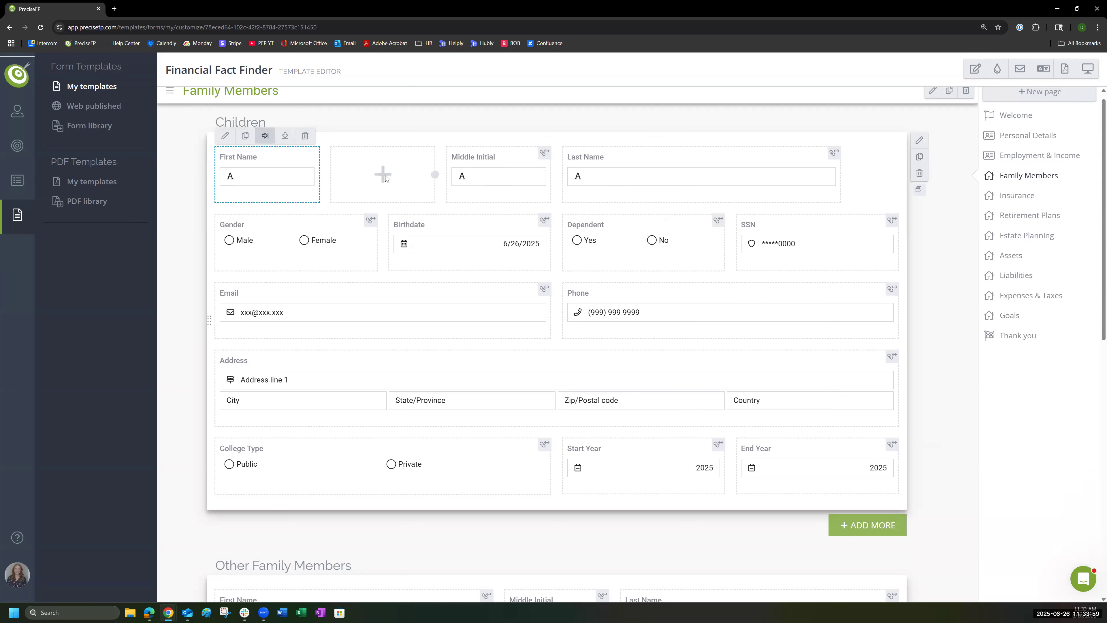
mouse_move(345, 159)
mouse_down()
mouse_move(376, 167)
mouse_move(358, 175)
mouse_up()
drag(270, 151, 379, 170)
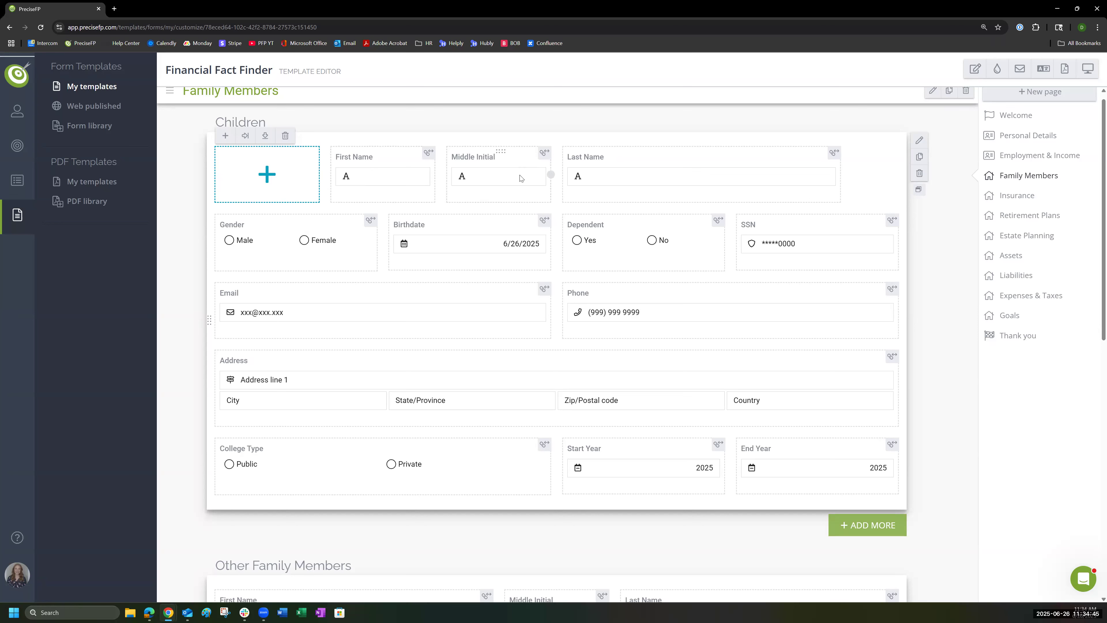
click(286, 136)
Step: Create a blank group titled "Selection Children" on the Family Members page with its group header disabled
scroll(174, 442, down, 12)
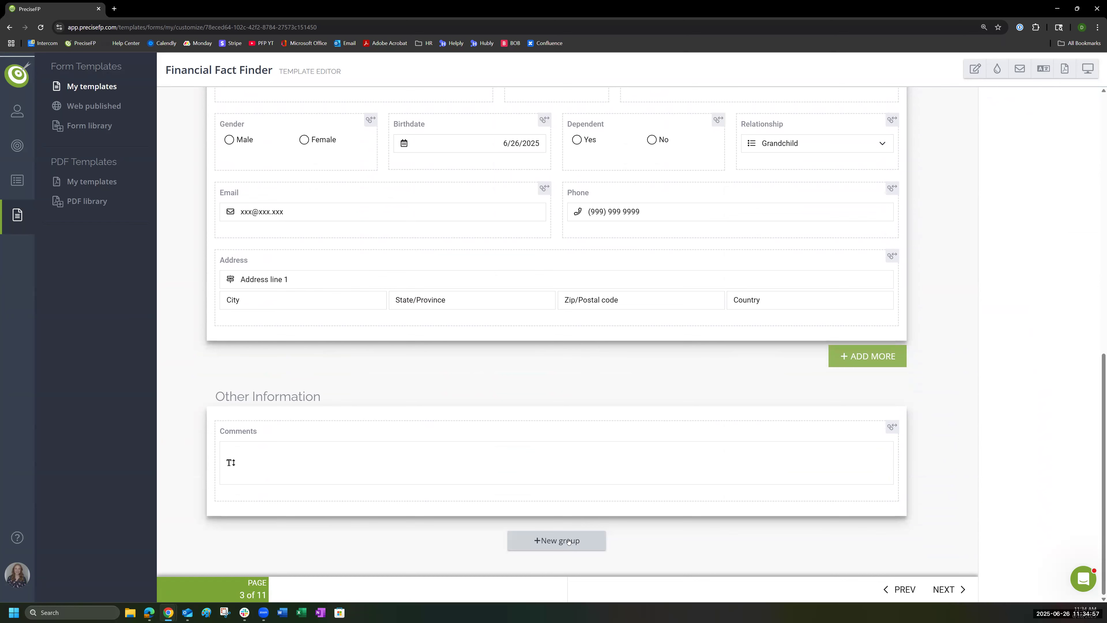
click(568, 541)
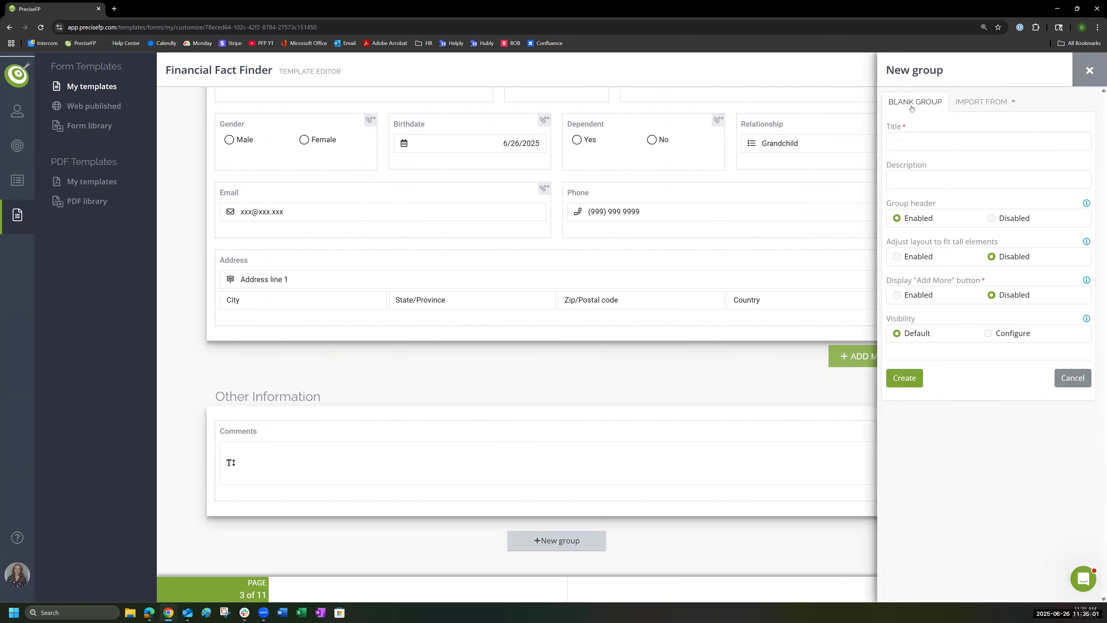
click(918, 142)
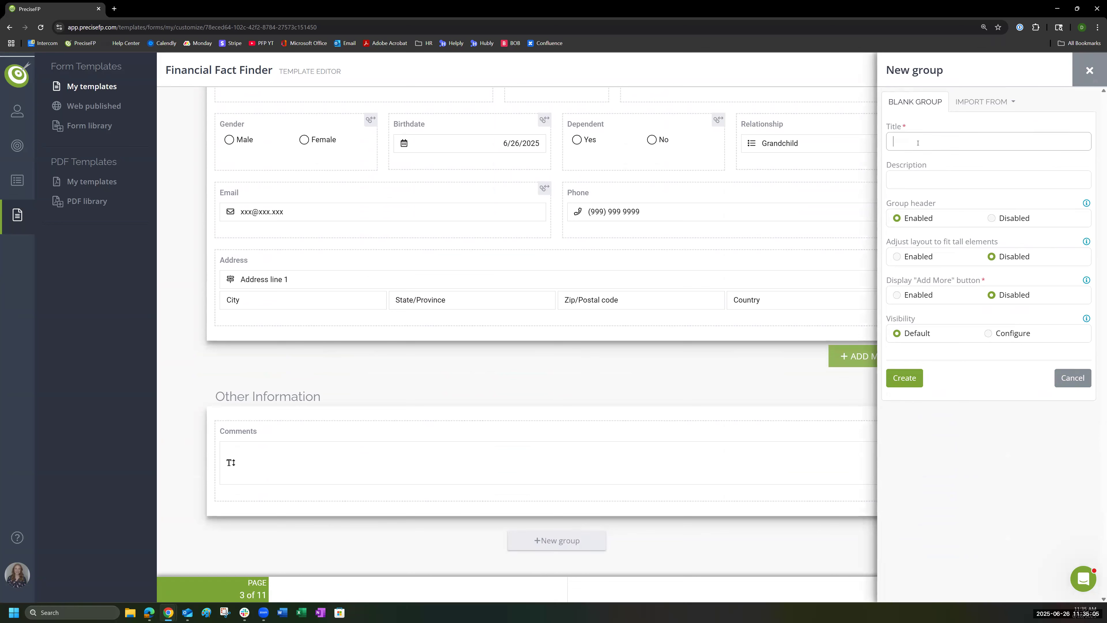
click(992, 218)
click(922, 140)
text(Selection Children)
scroll(606, 370, up, 10)
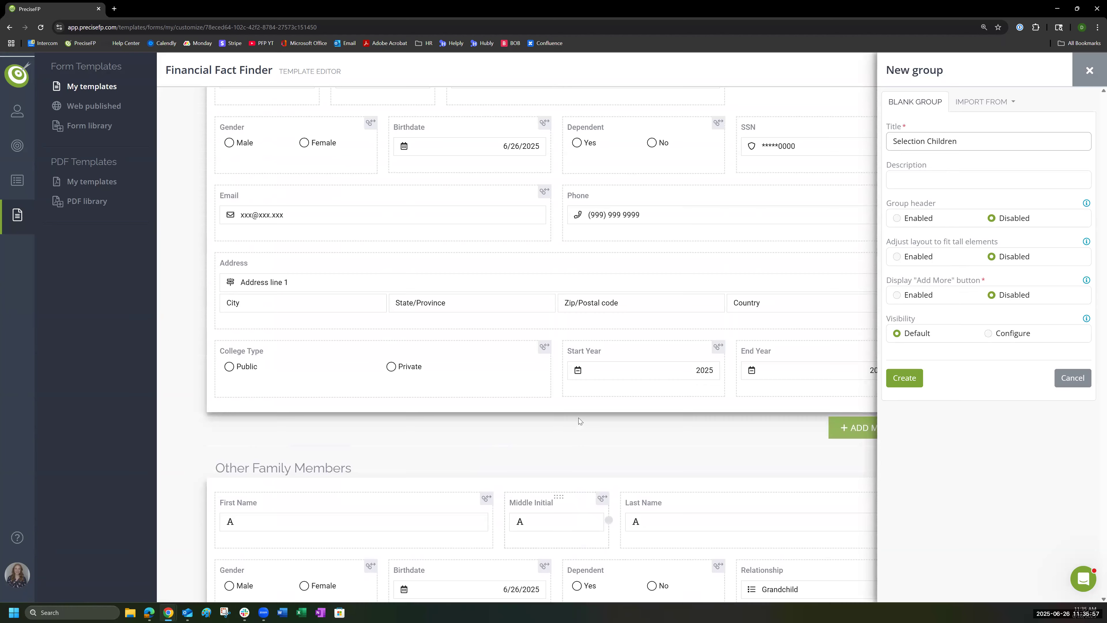
scroll(579, 419, up, 2)
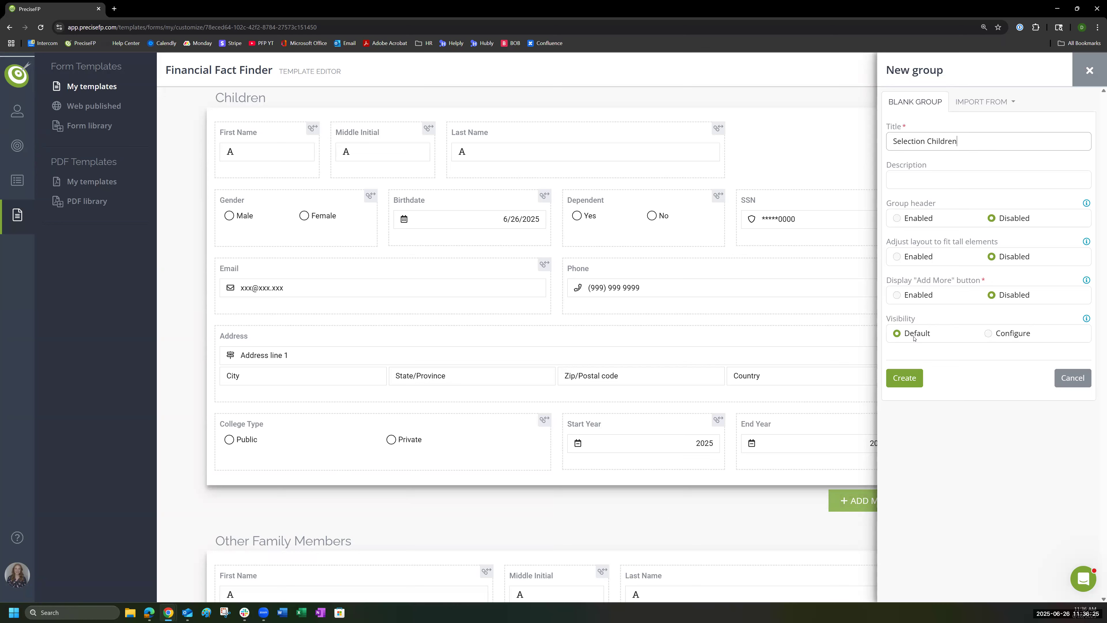
click(905, 378)
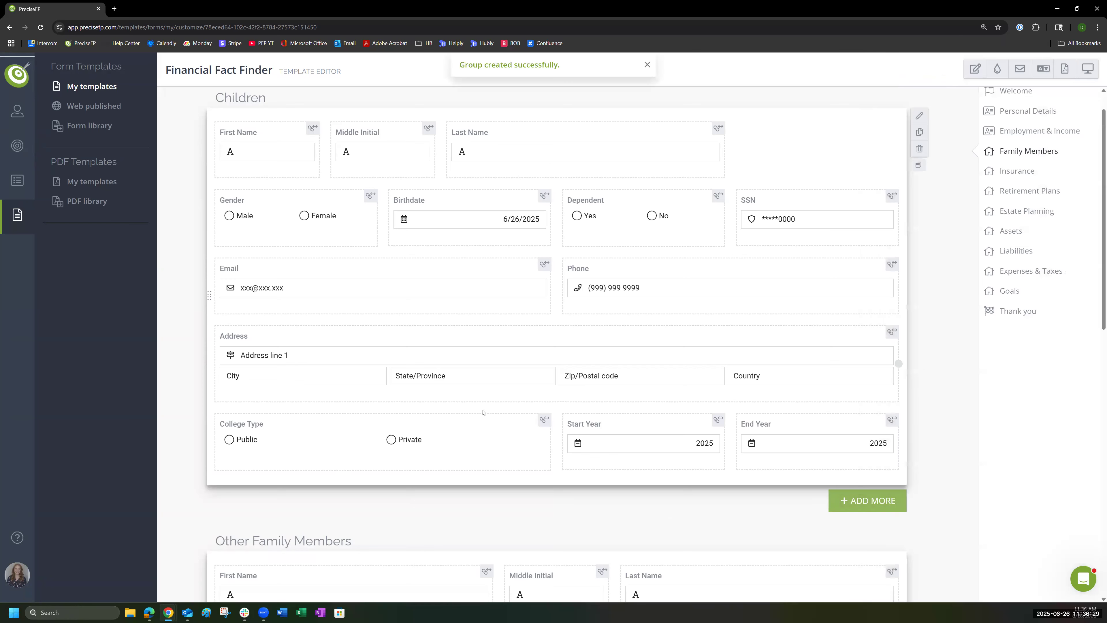
Step: Move the new blank group from the end of the Family Members page to above the Children group
scroll(416, 427, down, 5)
scroll(416, 426, down, 8)
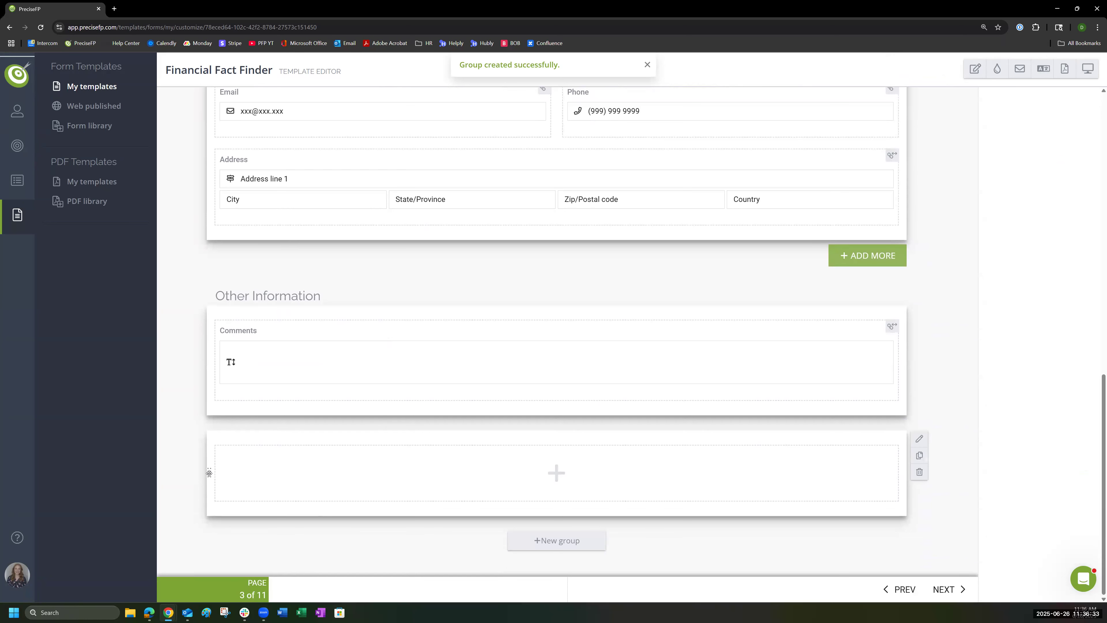
drag(210, 474, 465, 200)
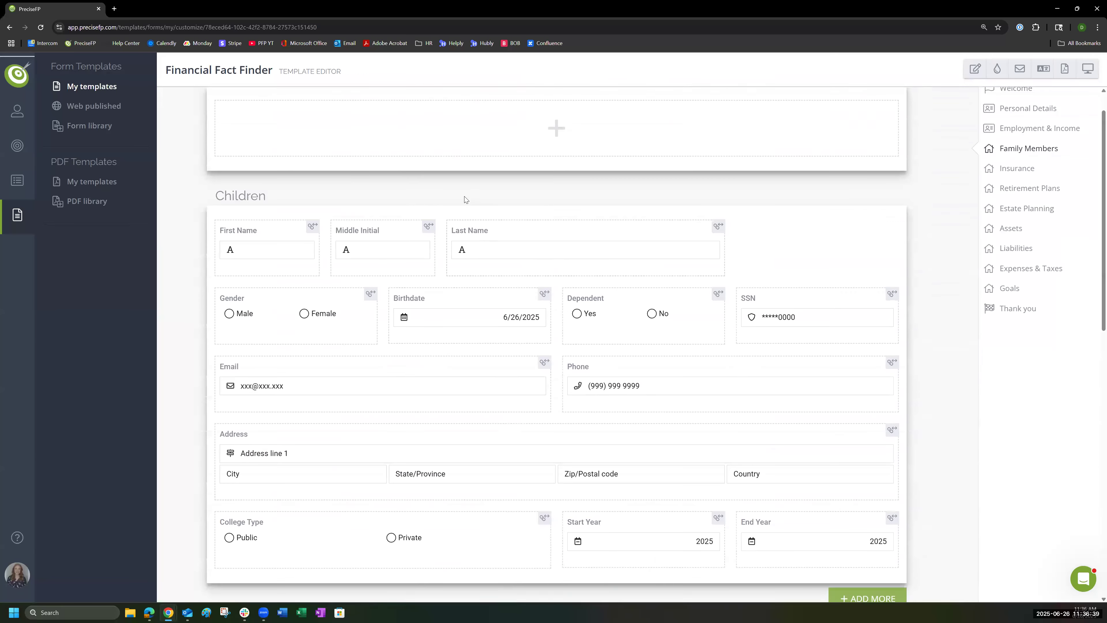
scroll(465, 200, up, 1)
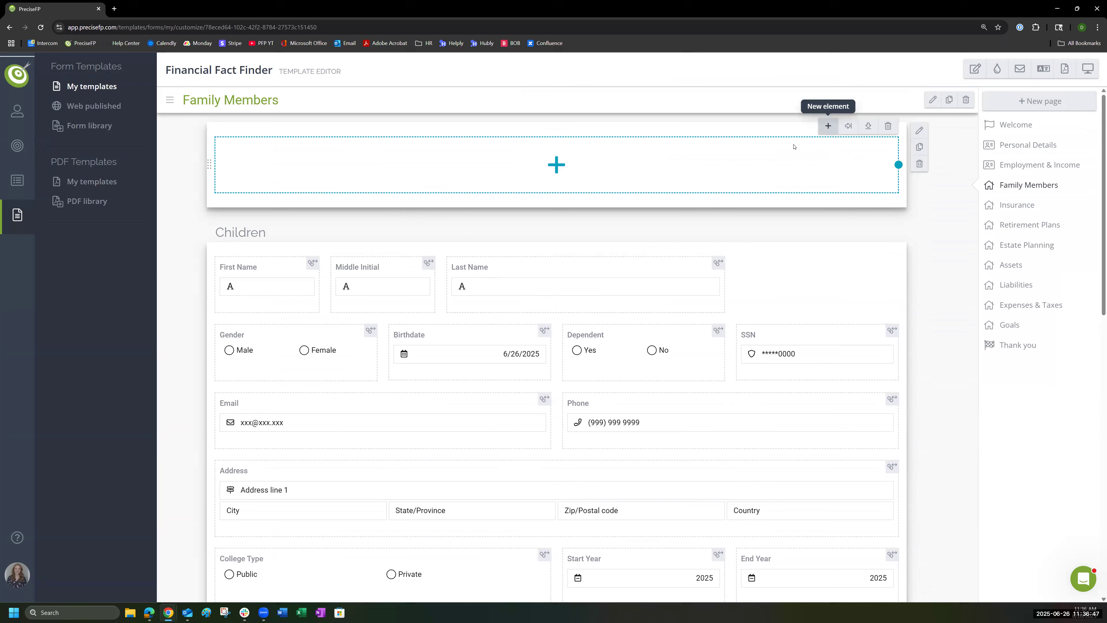
click(828, 126)
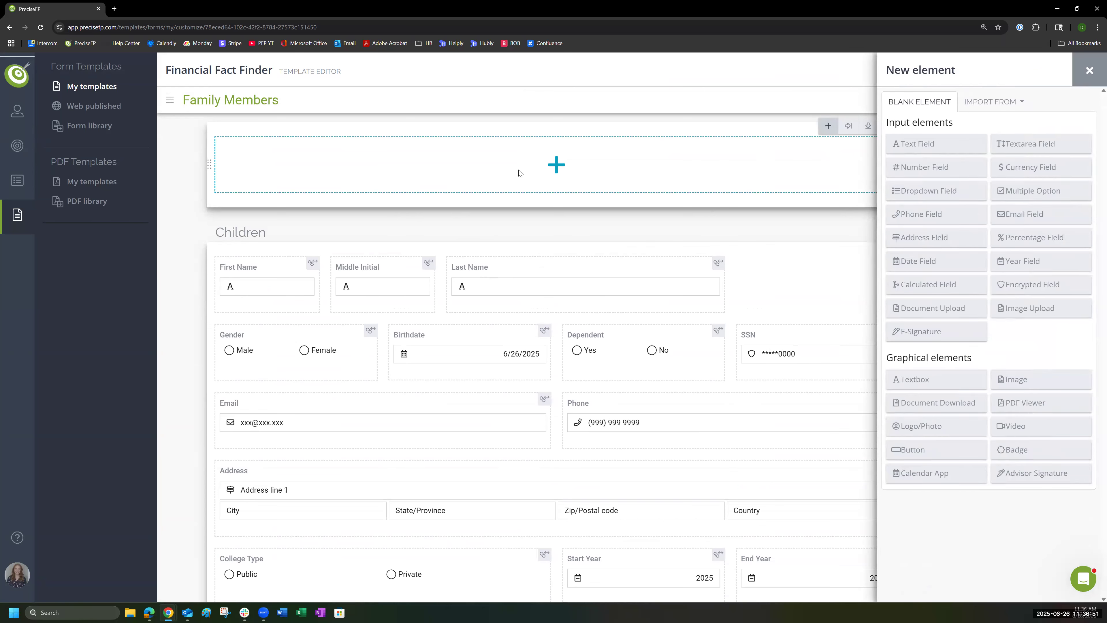
click(1088, 68)
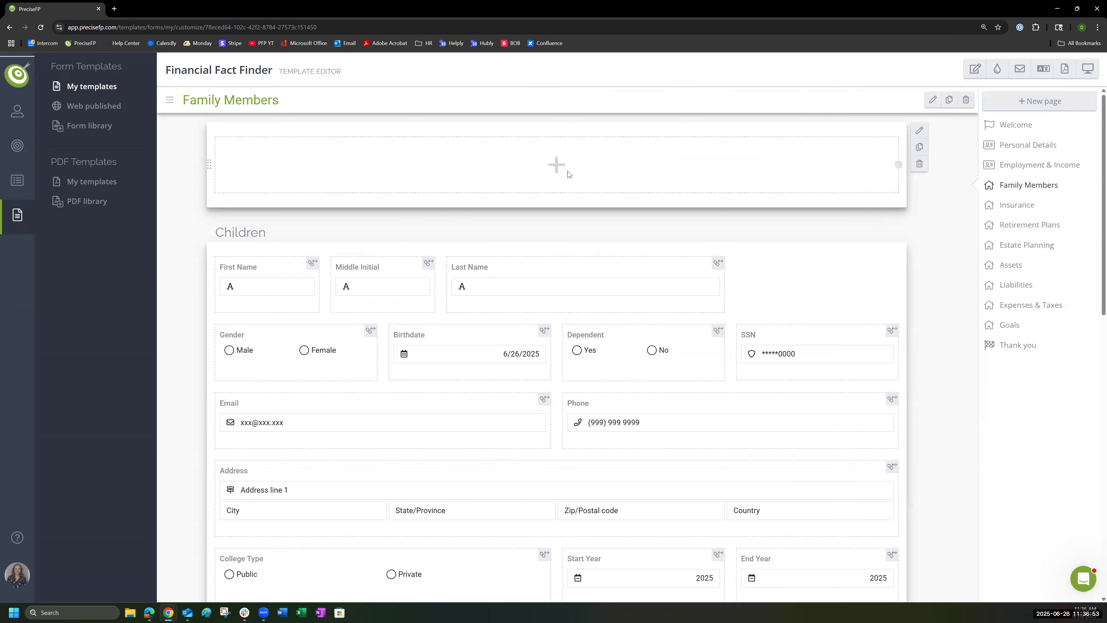
click(1090, 66)
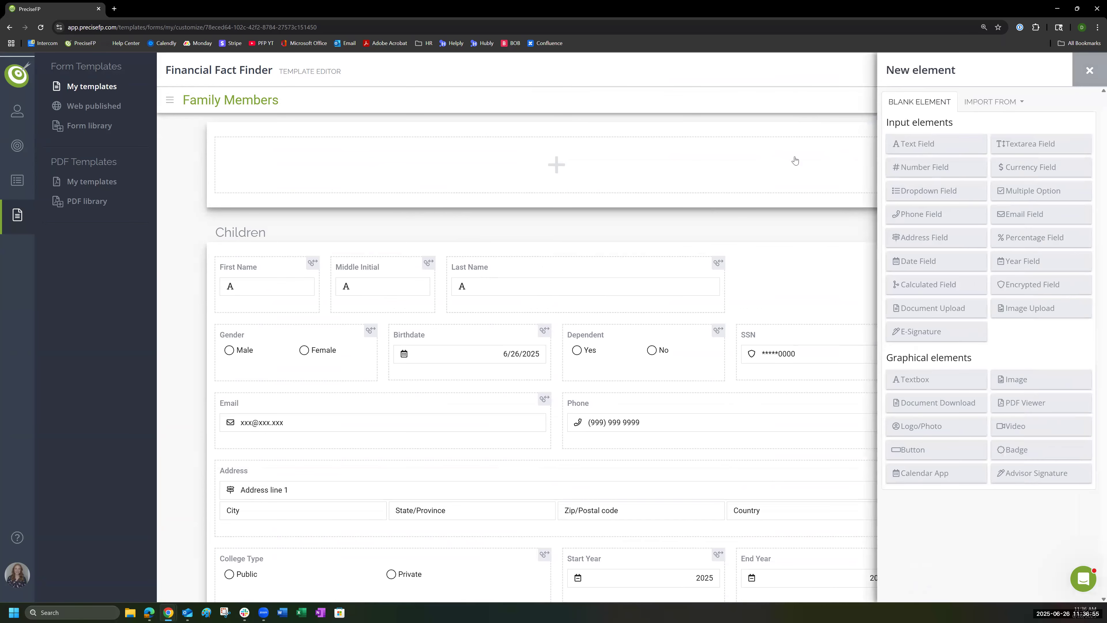
click(1091, 70)
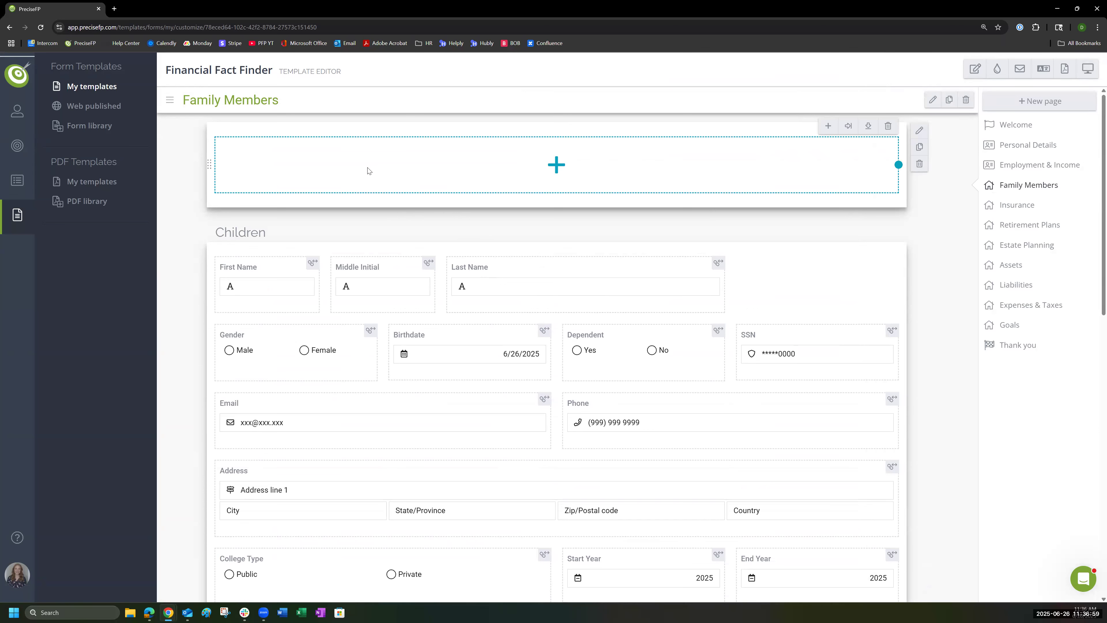
Step: Add a Multiple Option element titled "Do you have children?" to the empty cell above the Children group
click(827, 130)
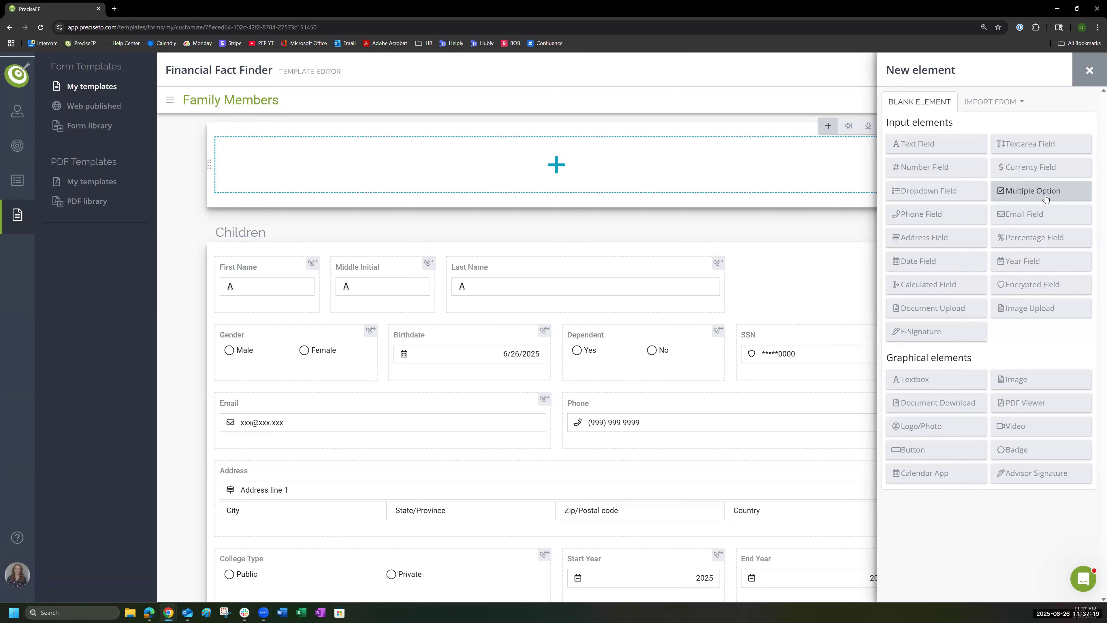
click(1046, 198)
click(936, 120)
text(Do you have children?)
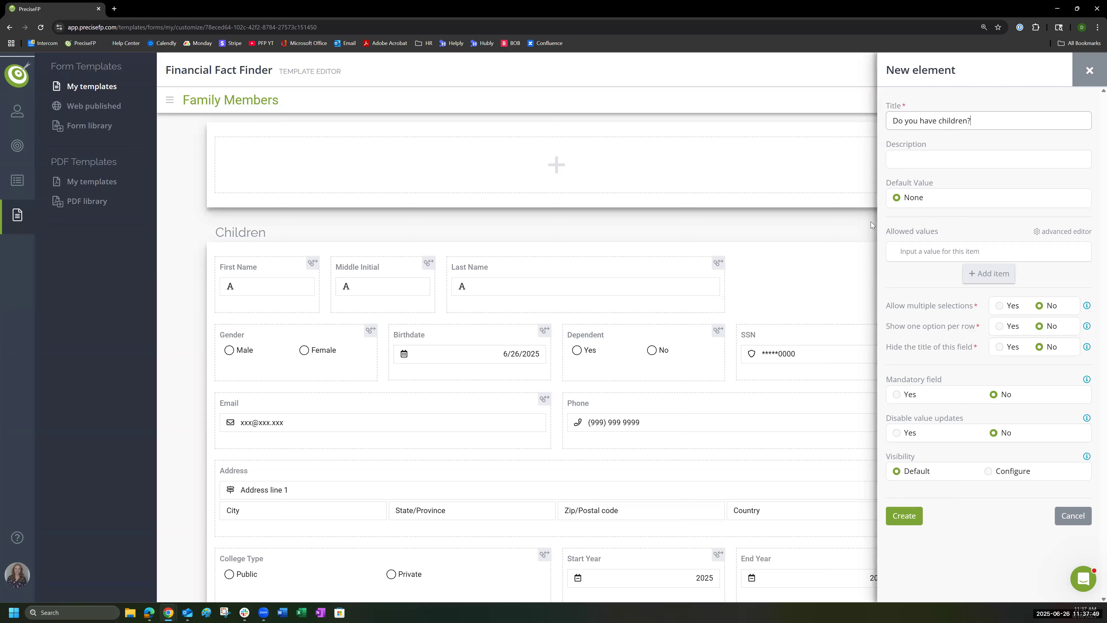
Step: Enter Yes and No as the allowed values of the "Do you have children?" element
click(920, 253)
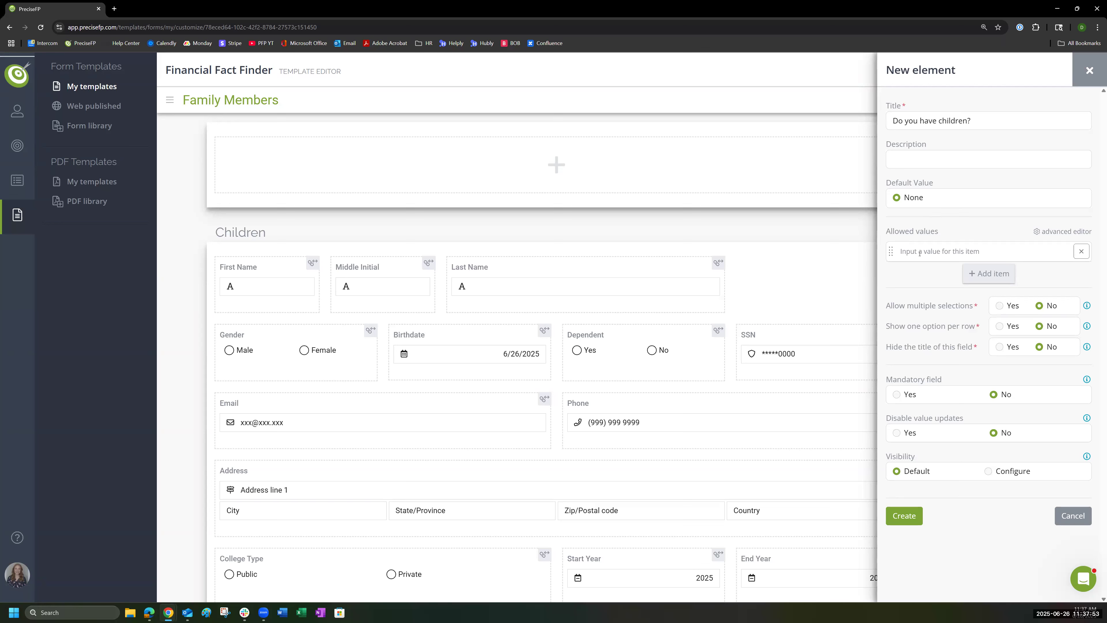
text(Yes)
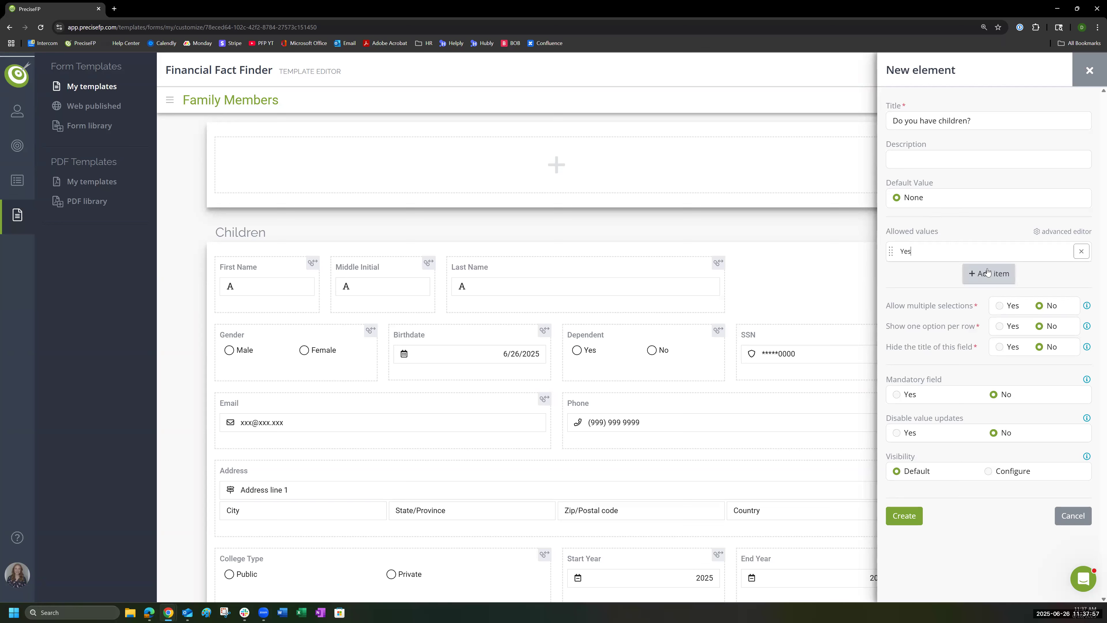
click(987, 273)
click(977, 291)
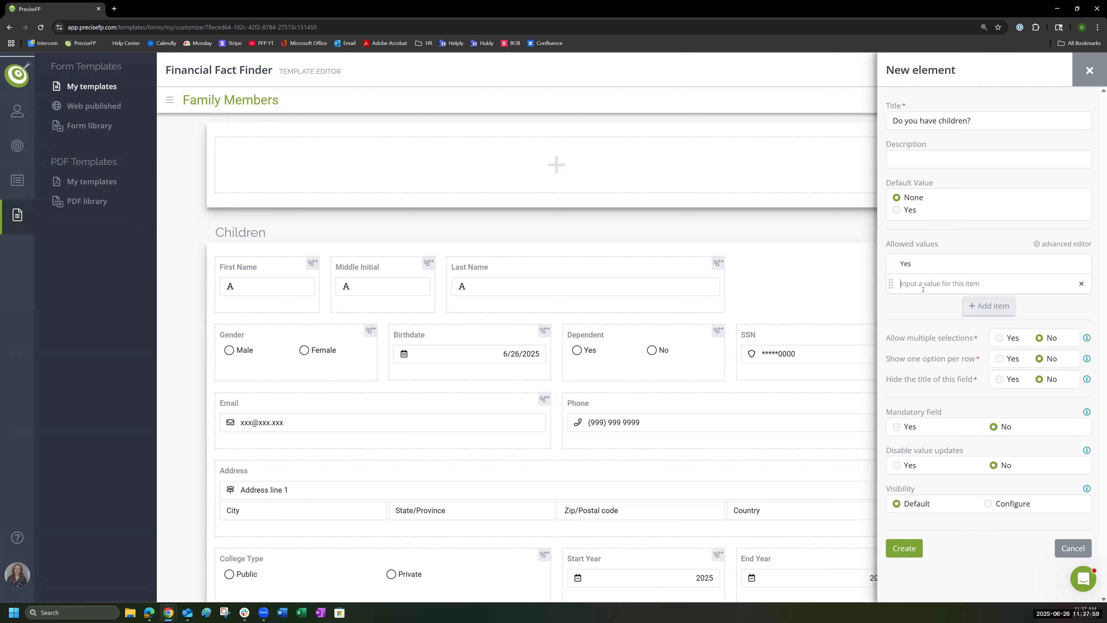
text(No)
click(984, 245)
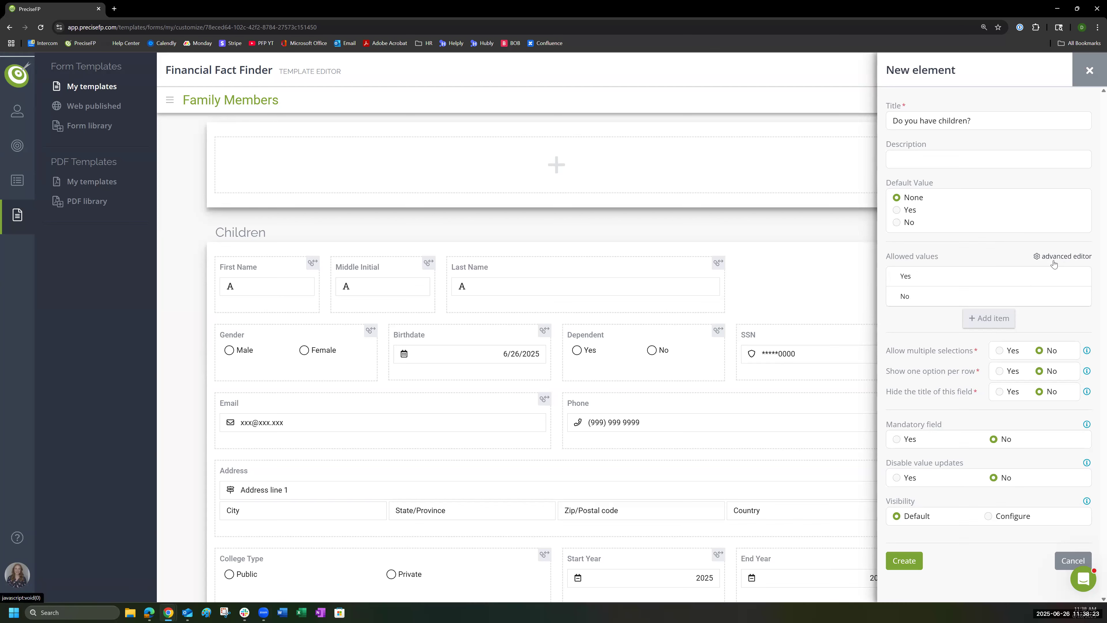
Step: Switch the allowed values to the advanced editor and set the stored values to 1 for Yes and 2 for No
click(1068, 257)
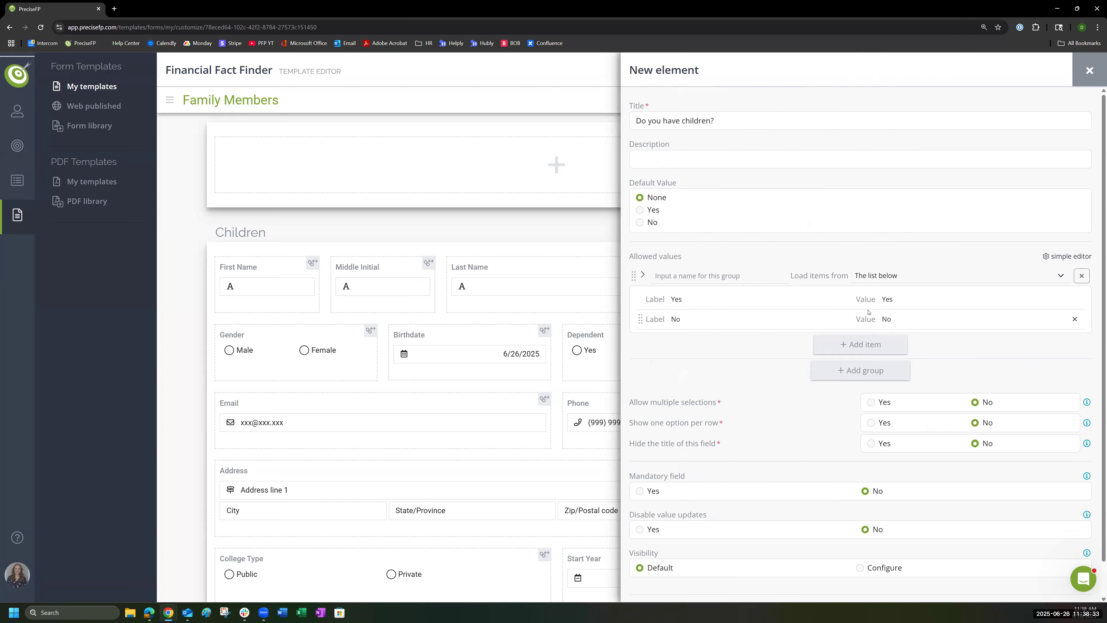
double_click(906, 300)
key(Tab)
click(910, 299)
double_click(907, 301)
click(709, 298)
drag(918, 299, 872, 299)
click(912, 301)
key(BackSpace)
key(BackSpace)
key(BackSpace)
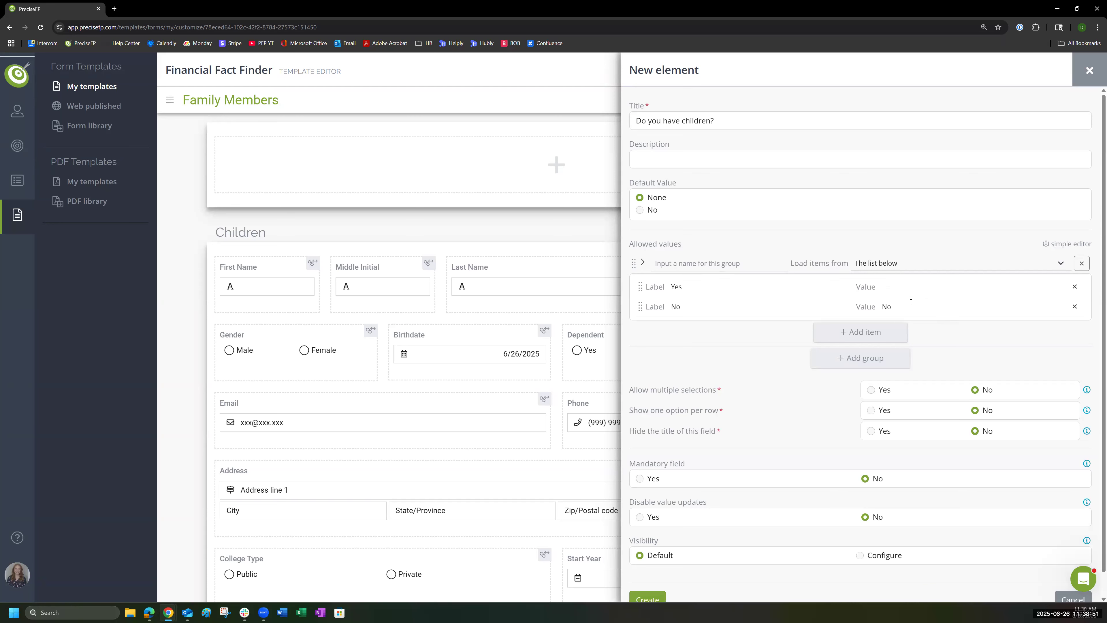
text(1)
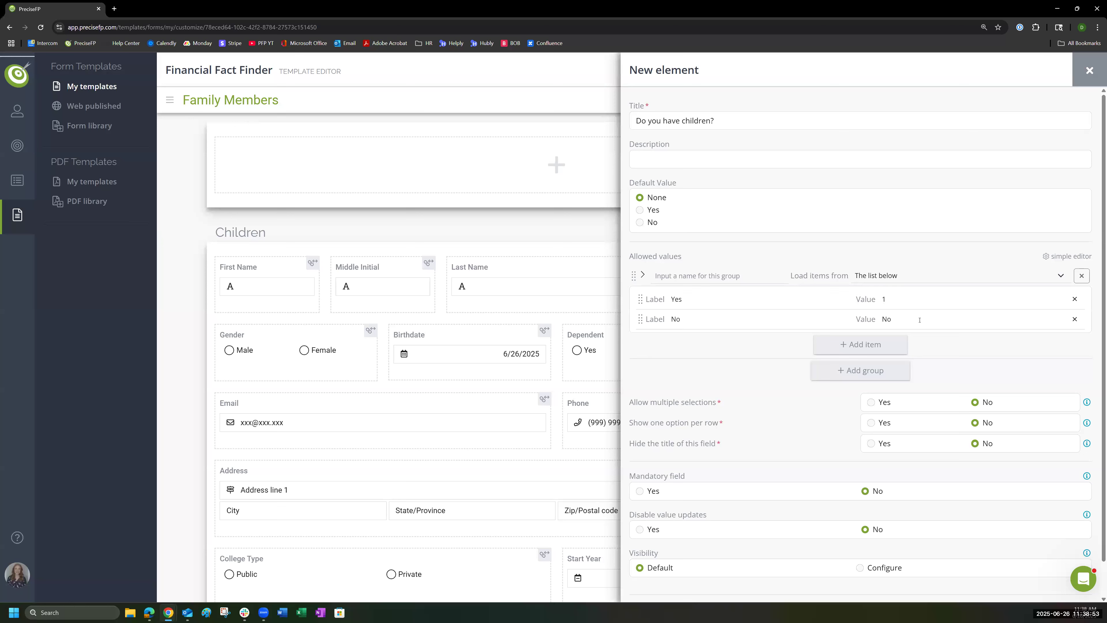
drag(920, 319, 802, 317)
text(2)
Step: Set the stored values of the two options back to Yes and No
drag(899, 298, 849, 298)
click(912, 302)
key(BackSpace)
text(Yes)
key(Tab)
text(No)
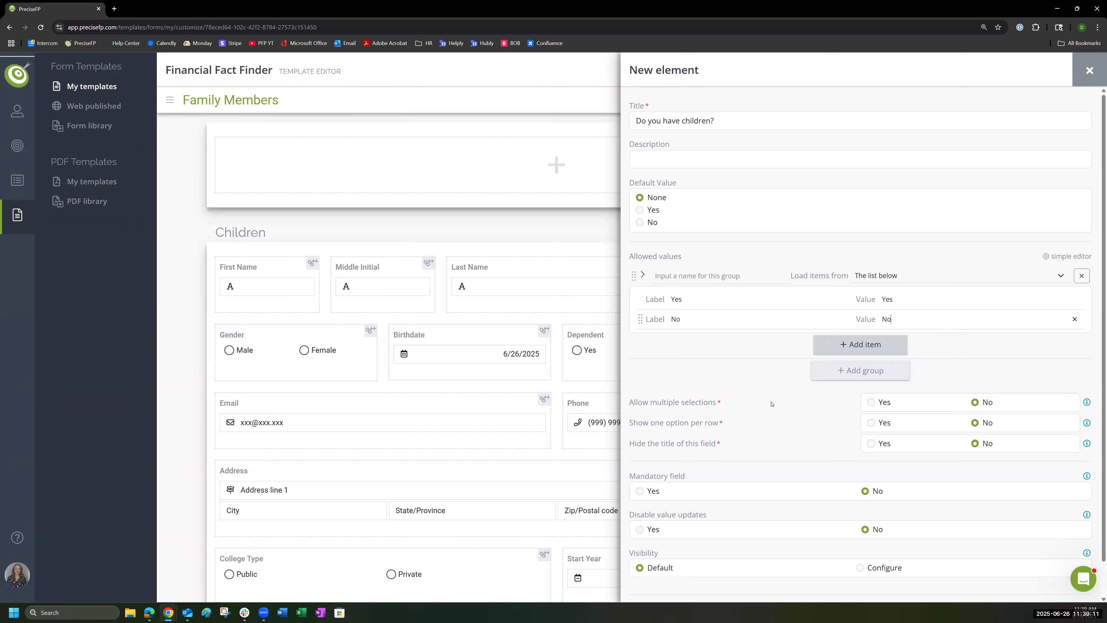
Step: Make the "Do you have children?" element a mandatory field and create it
scroll(776, 404, down, 1)
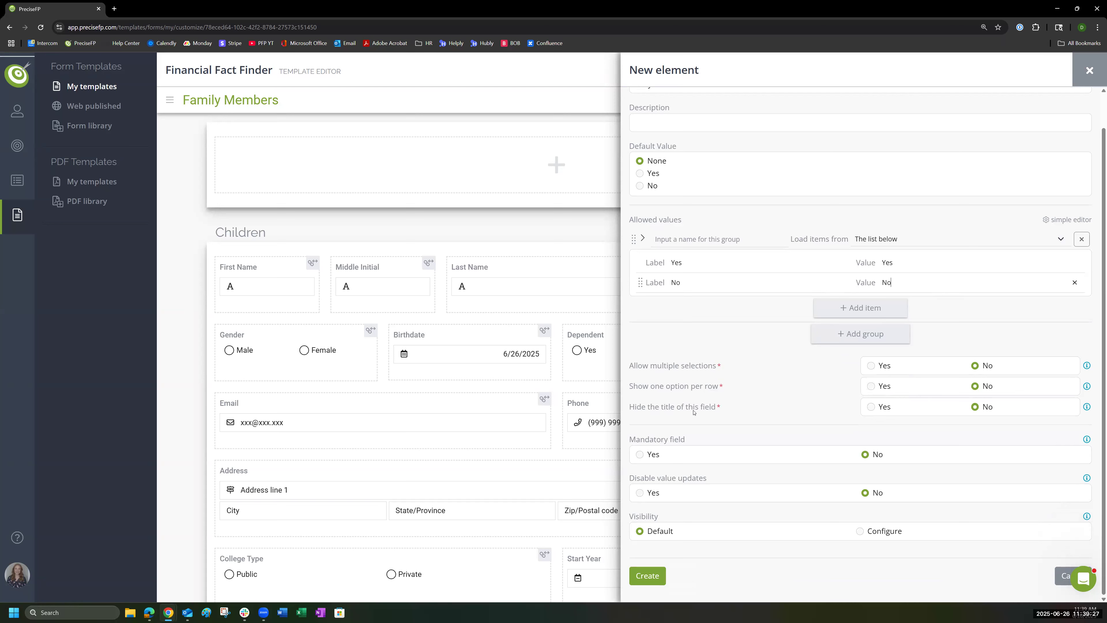
scroll(705, 108, up, 1)
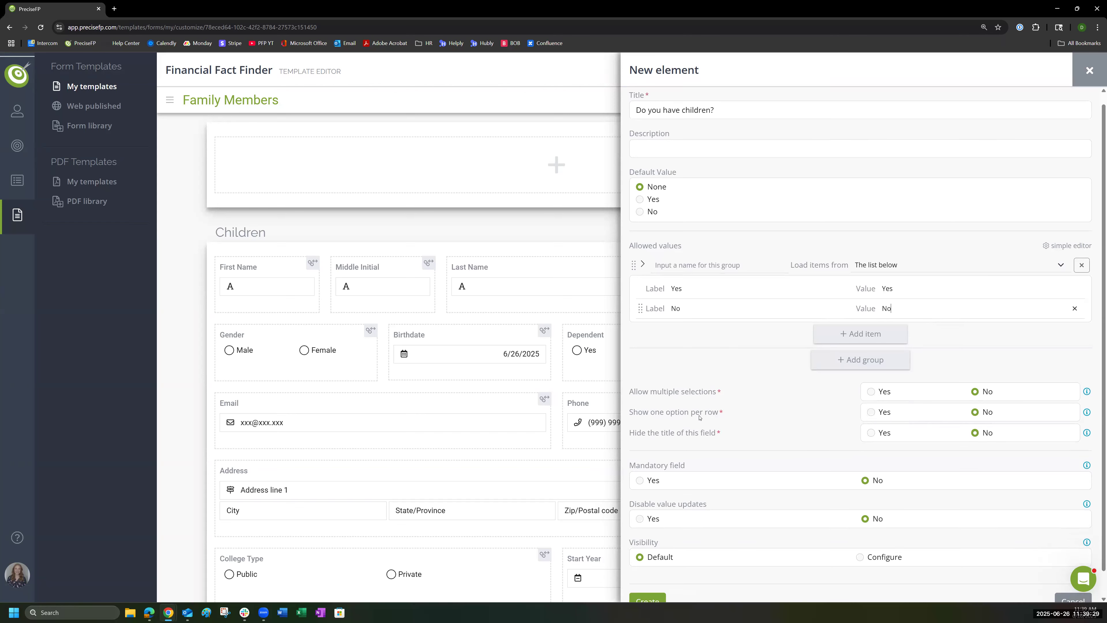
scroll(699, 464, down, 1)
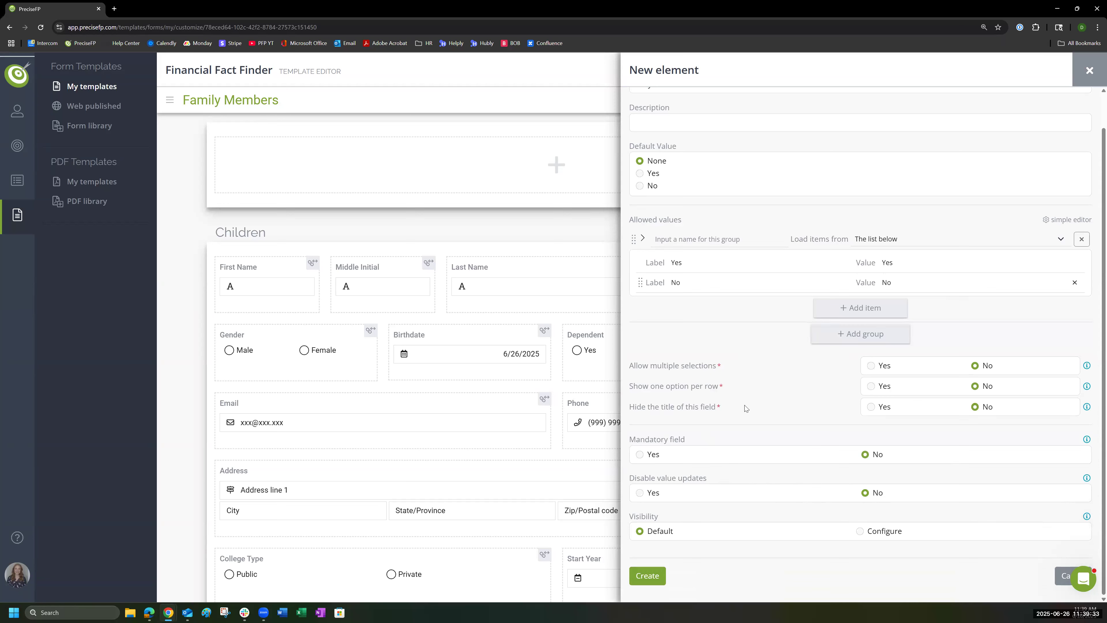
click(642, 459)
scroll(746, 430, up, 1)
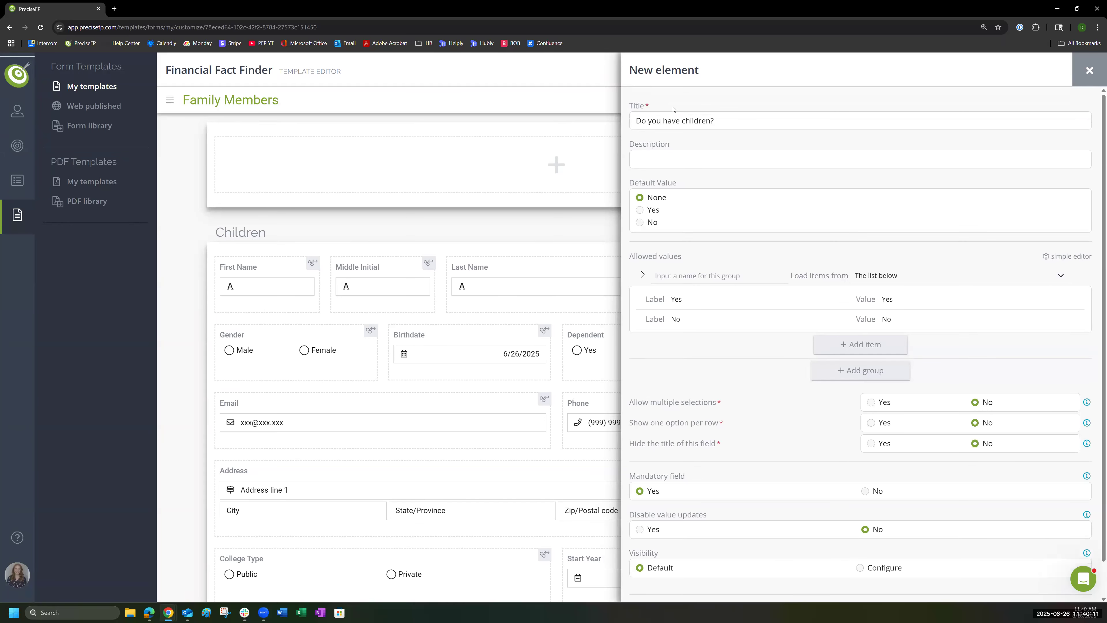
scroll(759, 406, down, 1)
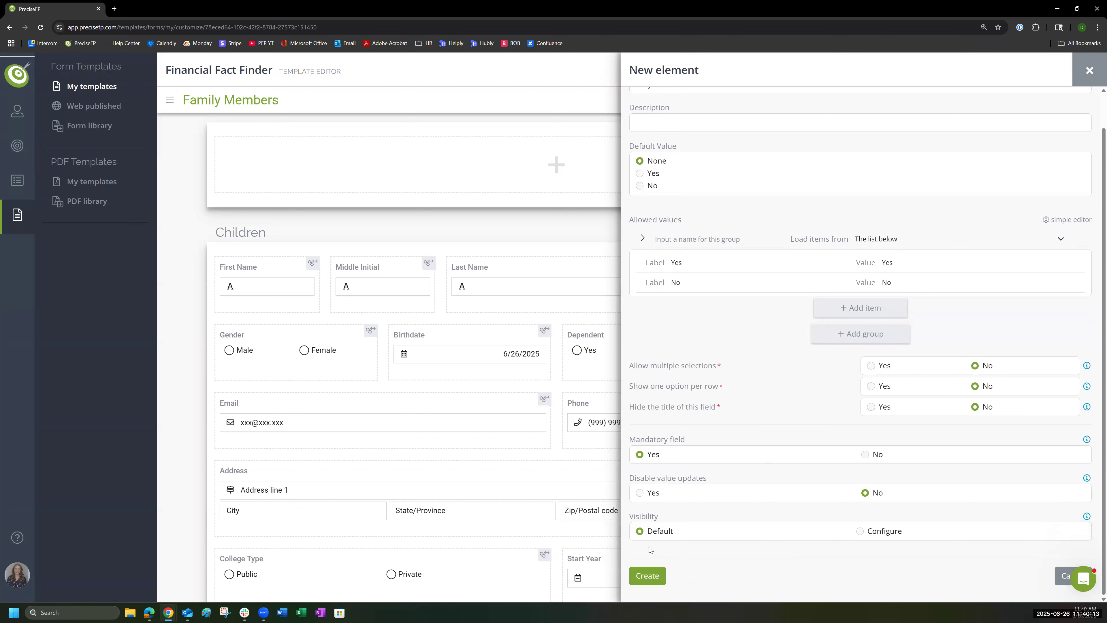
click(647, 576)
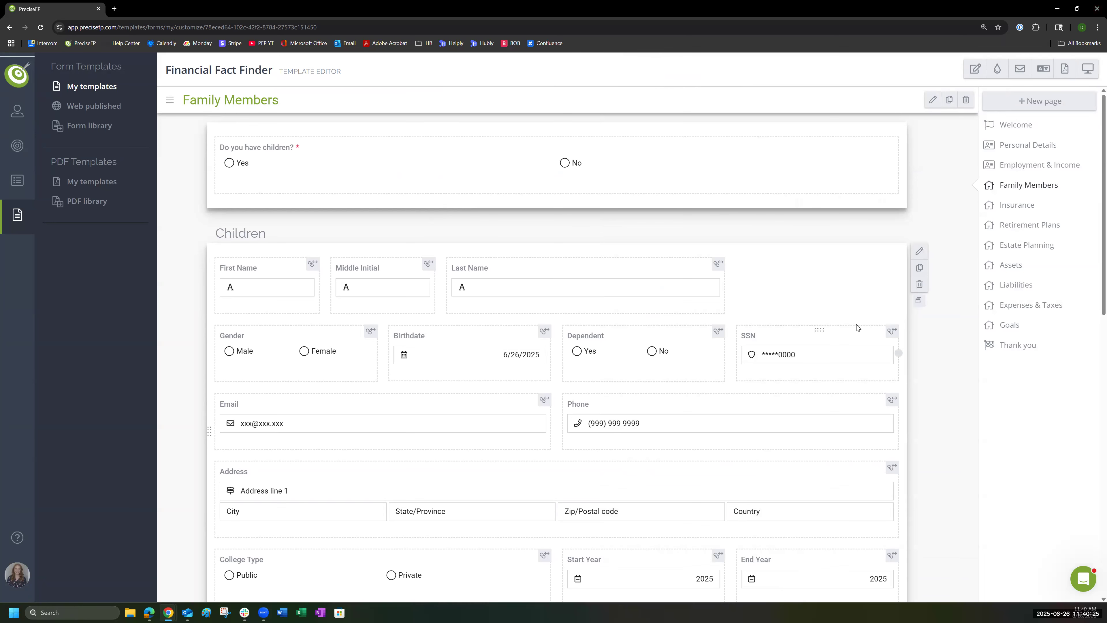
Step: Preview the form up to the Family Members page to check the new question, and close the preview
click(1088, 70)
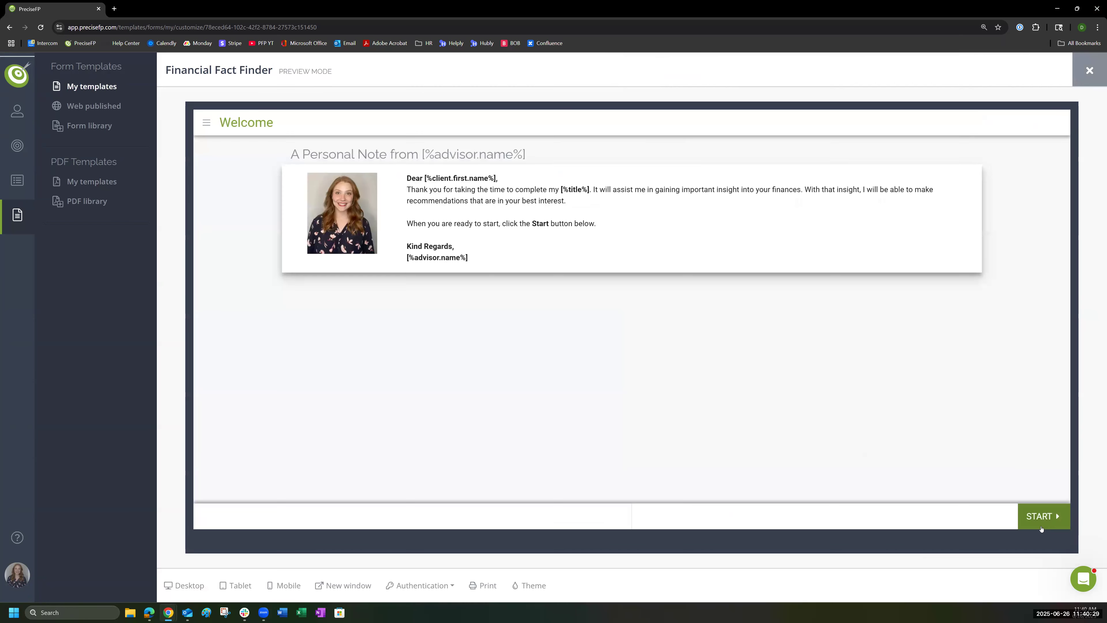
click(1057, 513)
click(1057, 513)
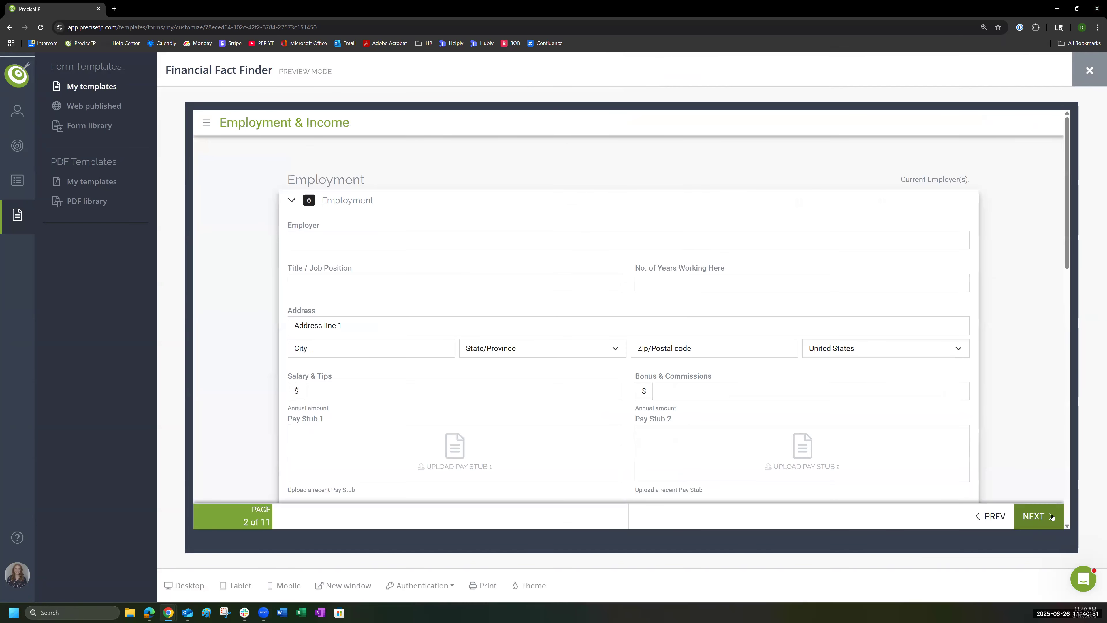
click(1056, 513)
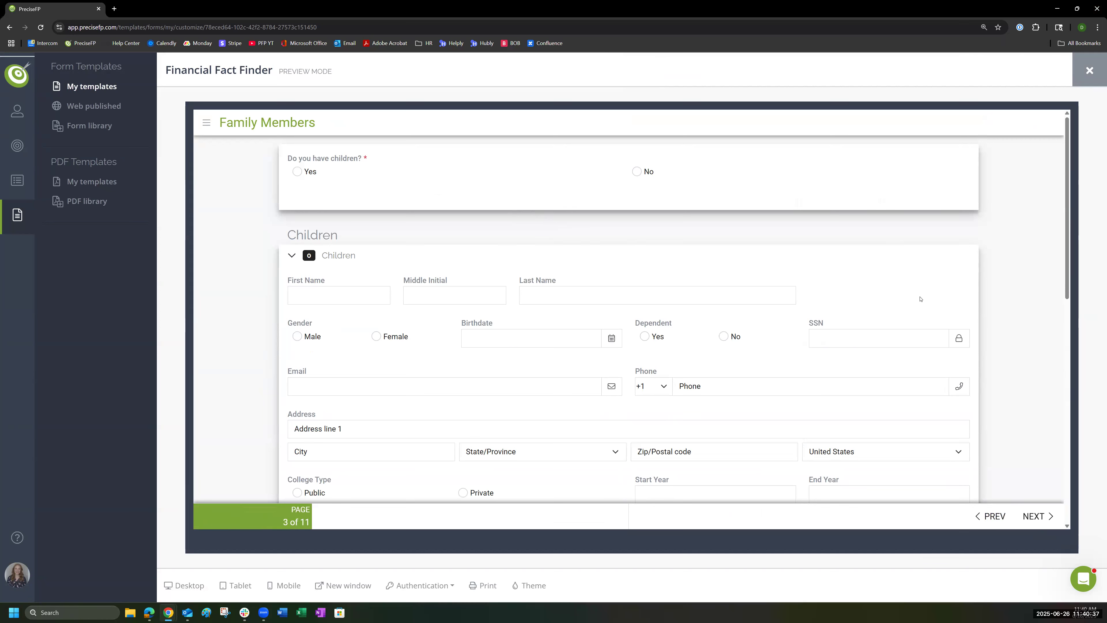
click(1090, 72)
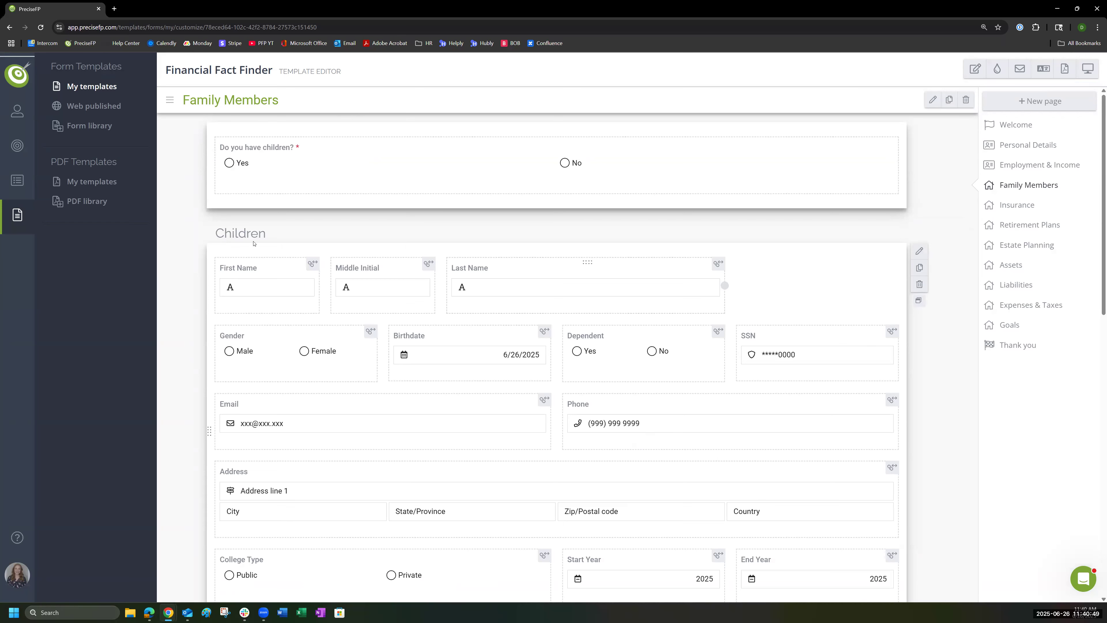
Step: Set the Children group's visibility to Configure and look through the Visible on options without choosing one
scroll(184, 462, down, 2)
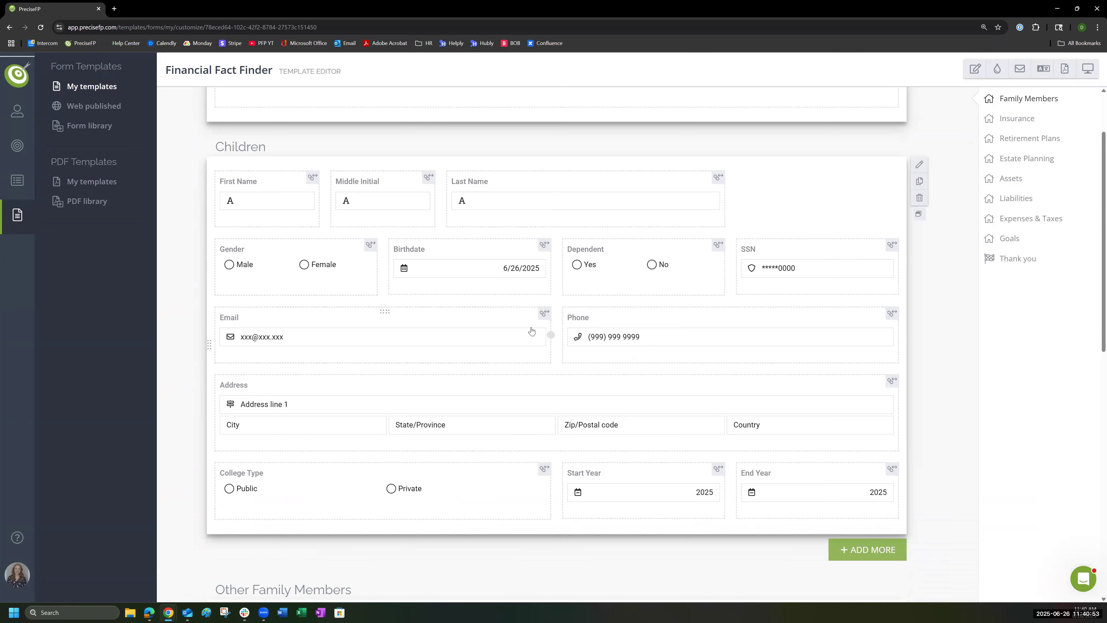
click(920, 166)
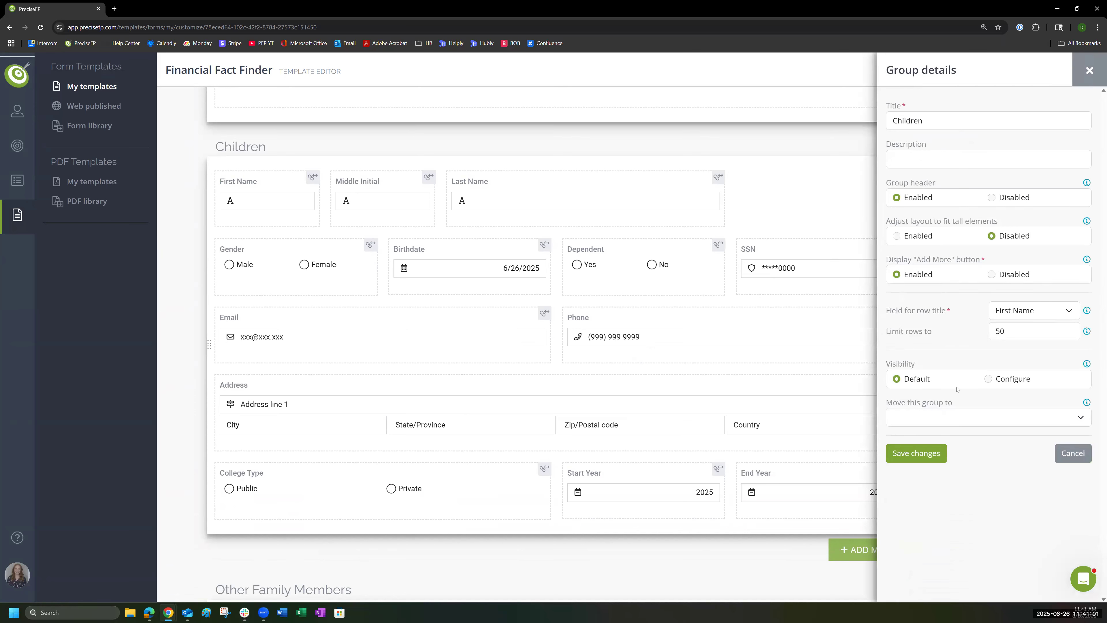
click(994, 379)
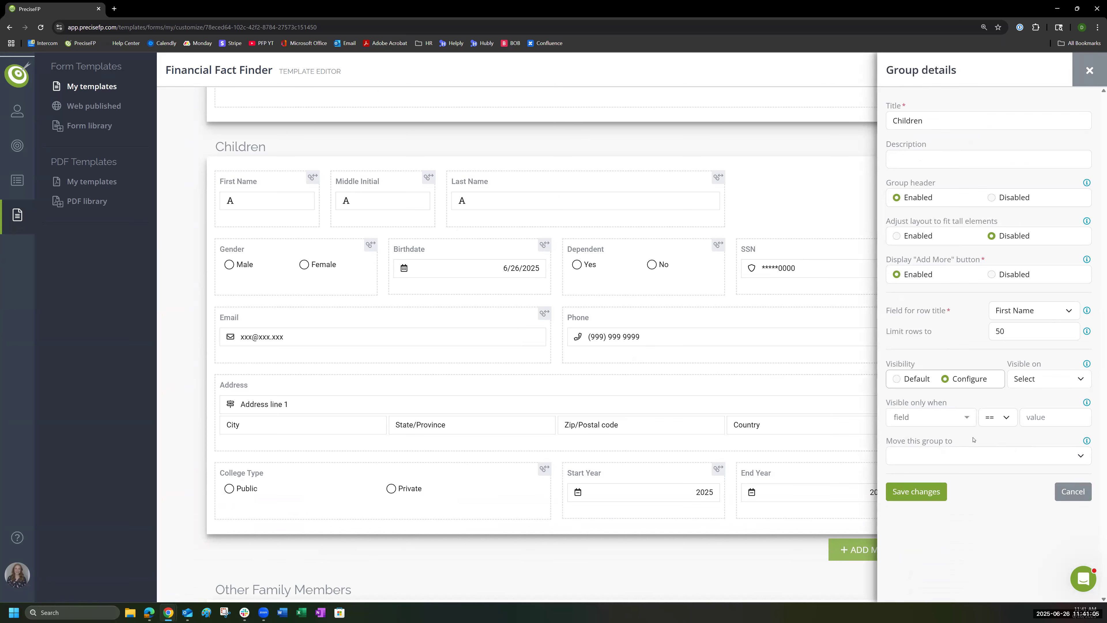
click(1066, 379)
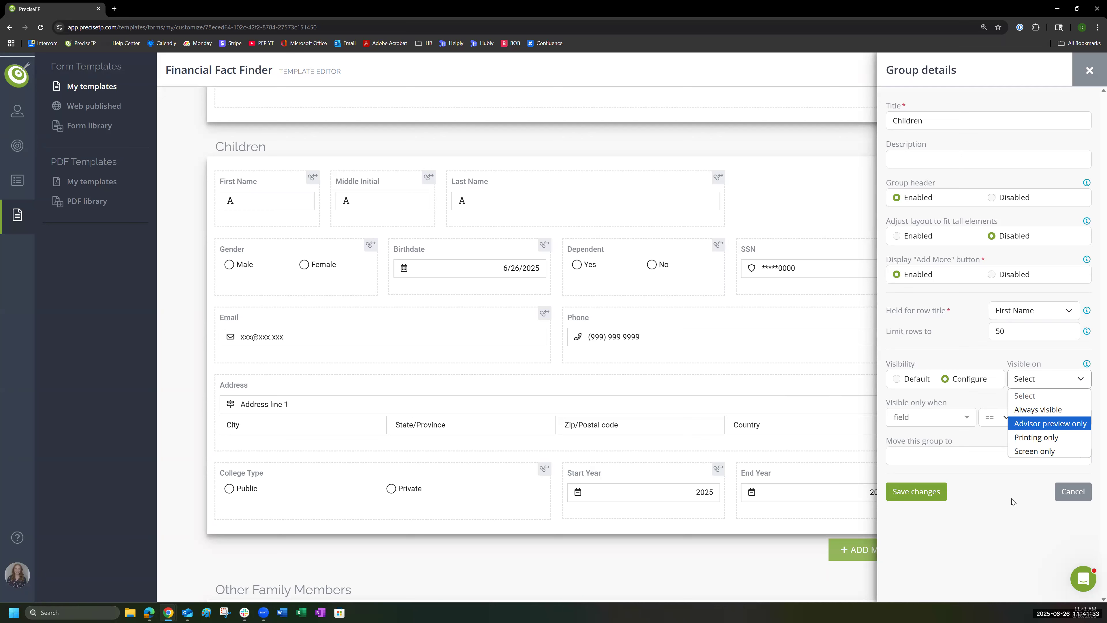
click(994, 511)
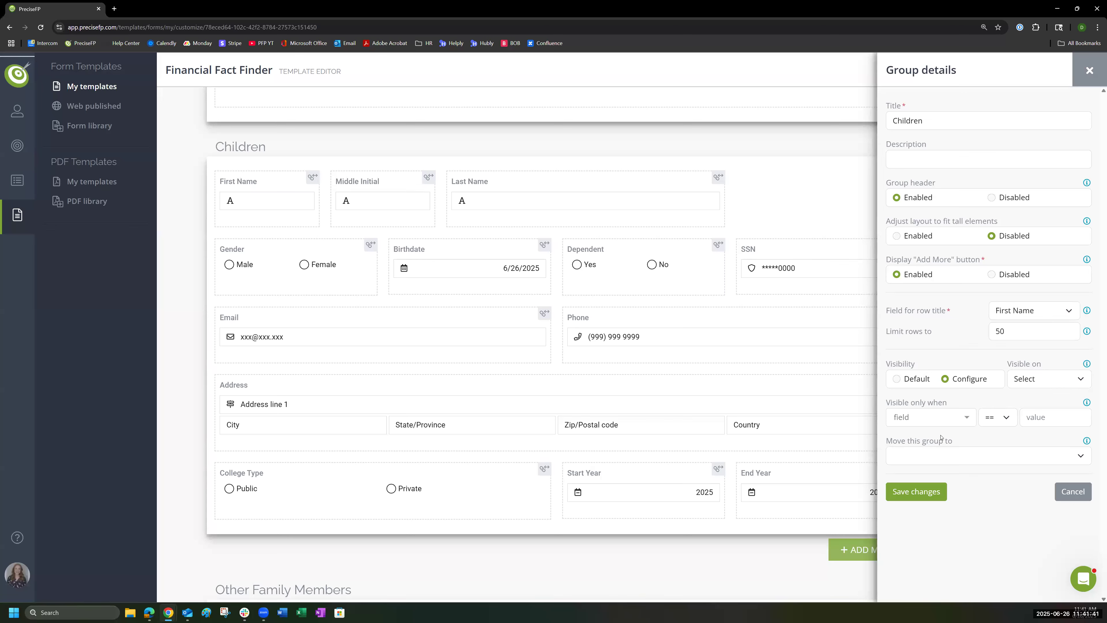
Step: Choose "Do you have children?" from Family Members / Selection Children as the field of the Children group's visibility condition
click(925, 416)
click(937, 438)
click(914, 418)
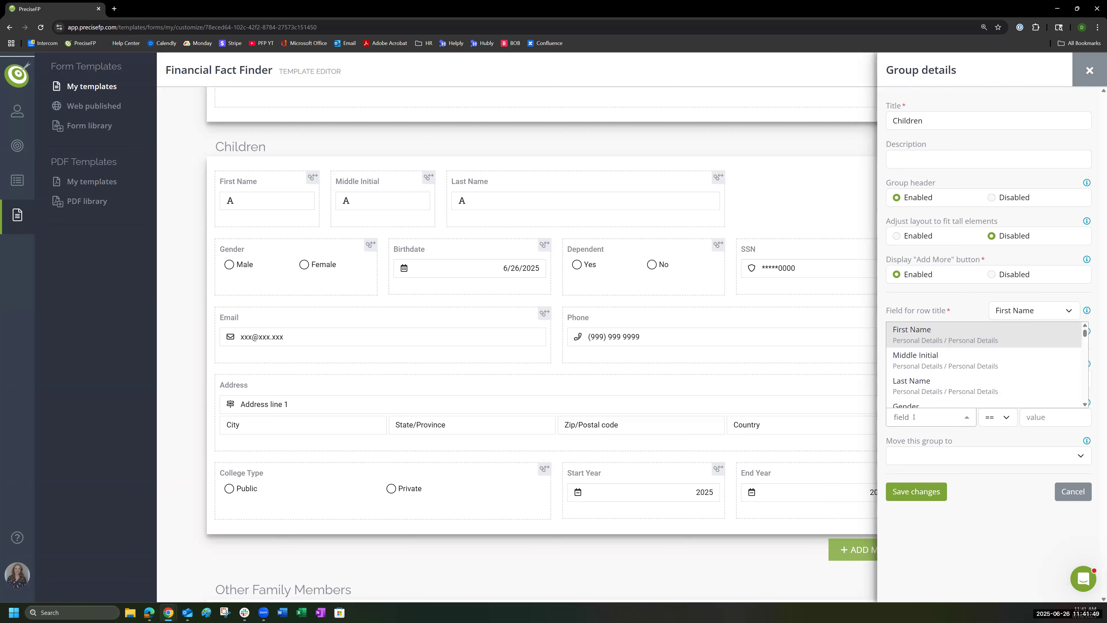
text(do you)
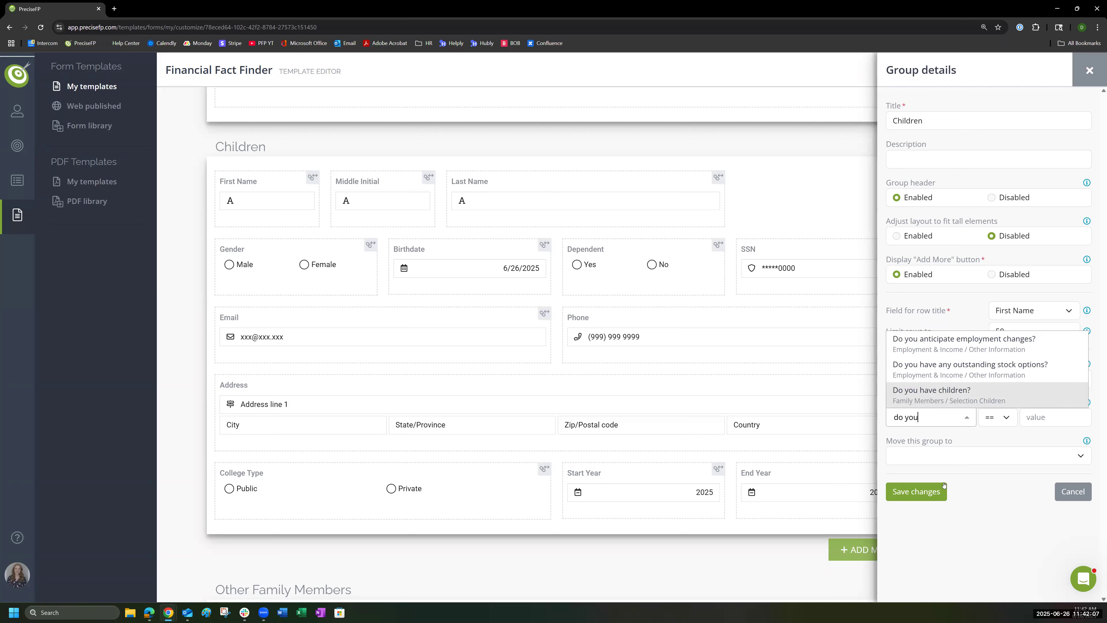
click(922, 401)
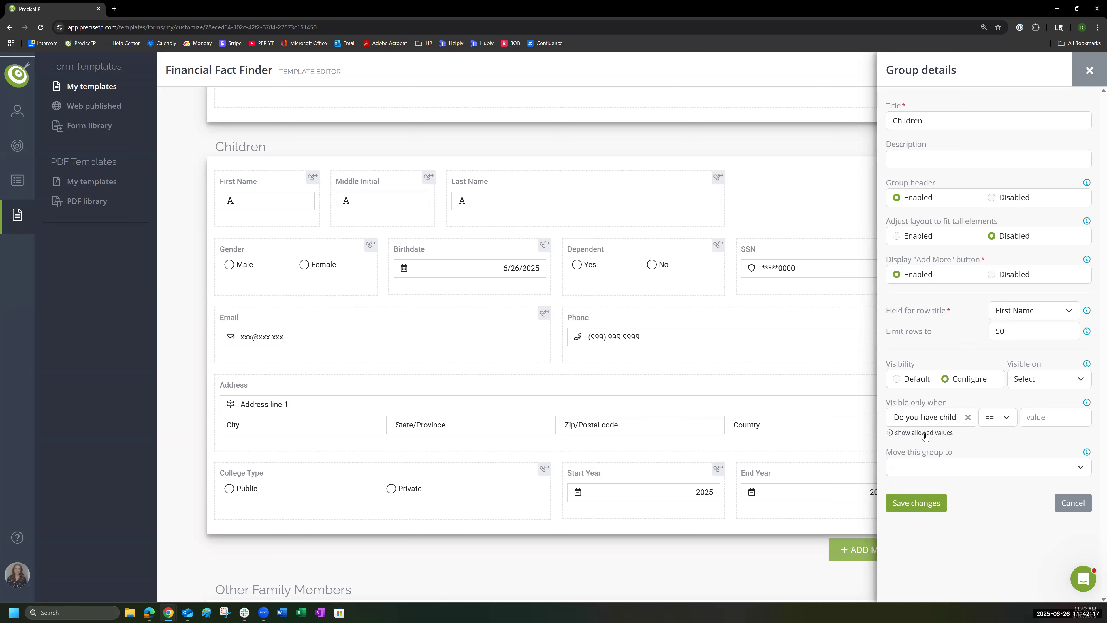
Step: Look up the field's allowed values, set the visibility condition's value to Yes, and save the Children group
click(908, 435)
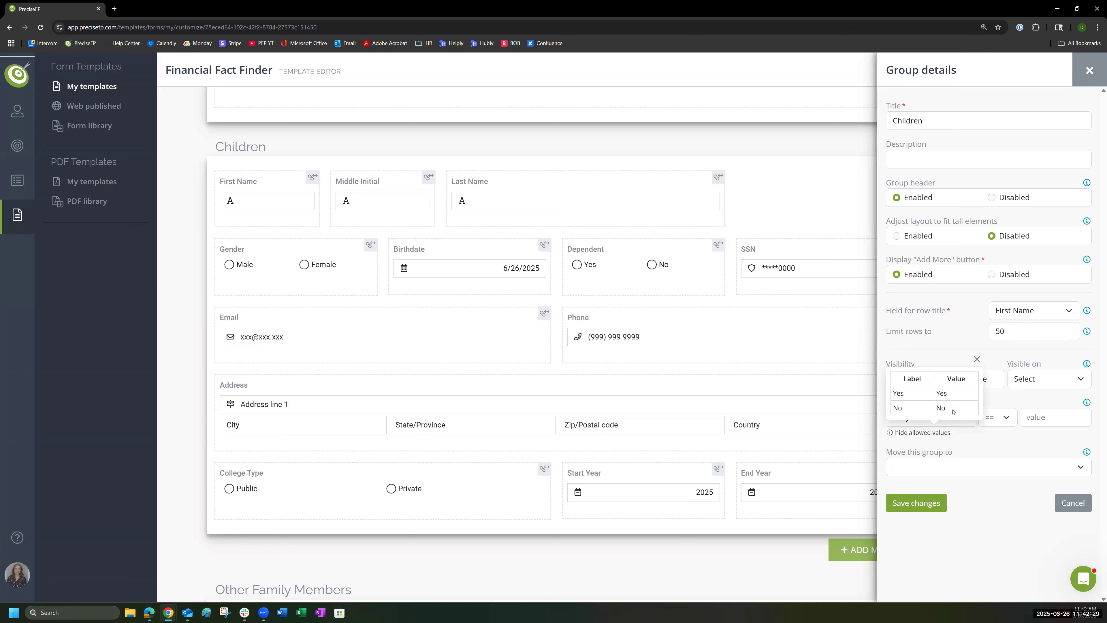
scroll(420, 471, up, 2)
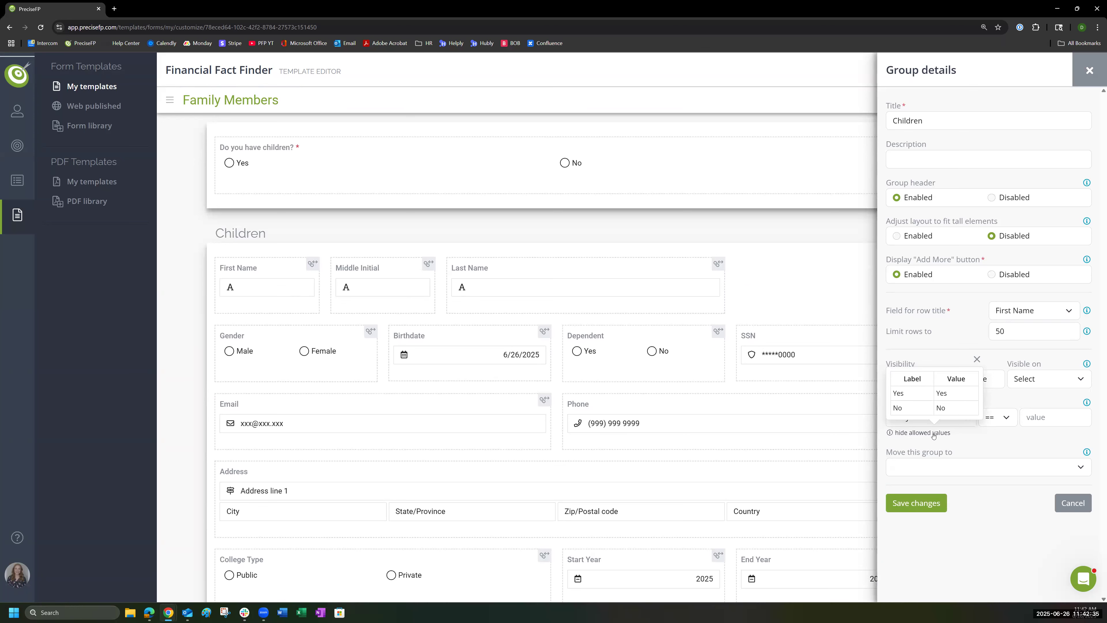
click(924, 433)
click(949, 433)
drag(963, 393, 939, 394)
double_click(942, 393)
right_click(943, 394)
click(961, 403)
click(964, 379)
click(1042, 419)
text(Yes)
click(955, 397)
click(910, 508)
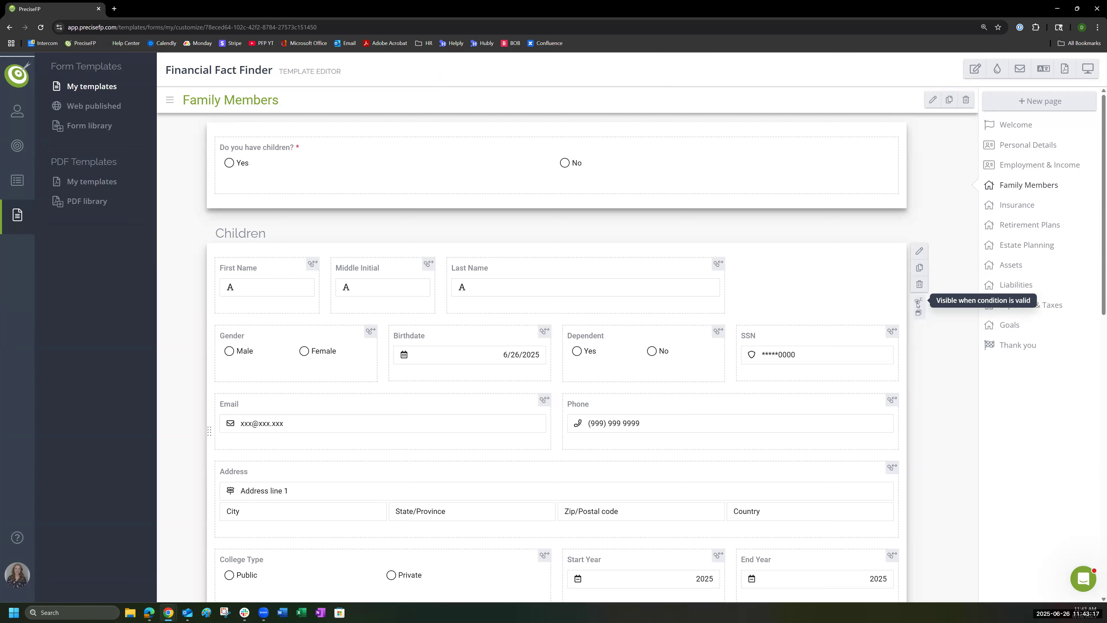
Step: Review the Children group's saved visibility condition in its group details and close them without changes
click(921, 252)
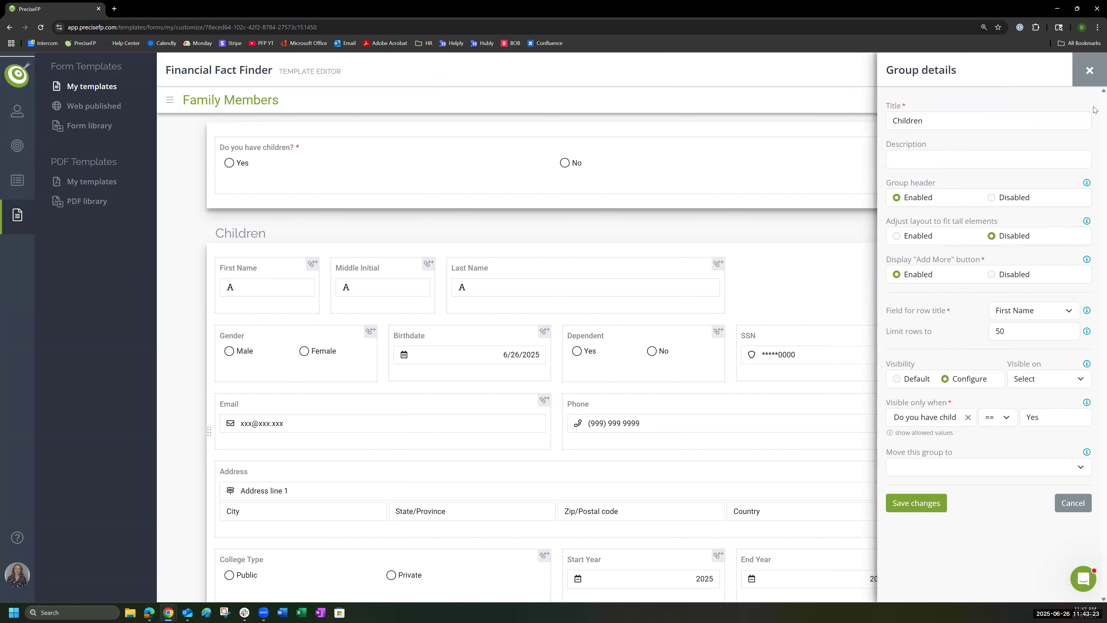
click(1090, 72)
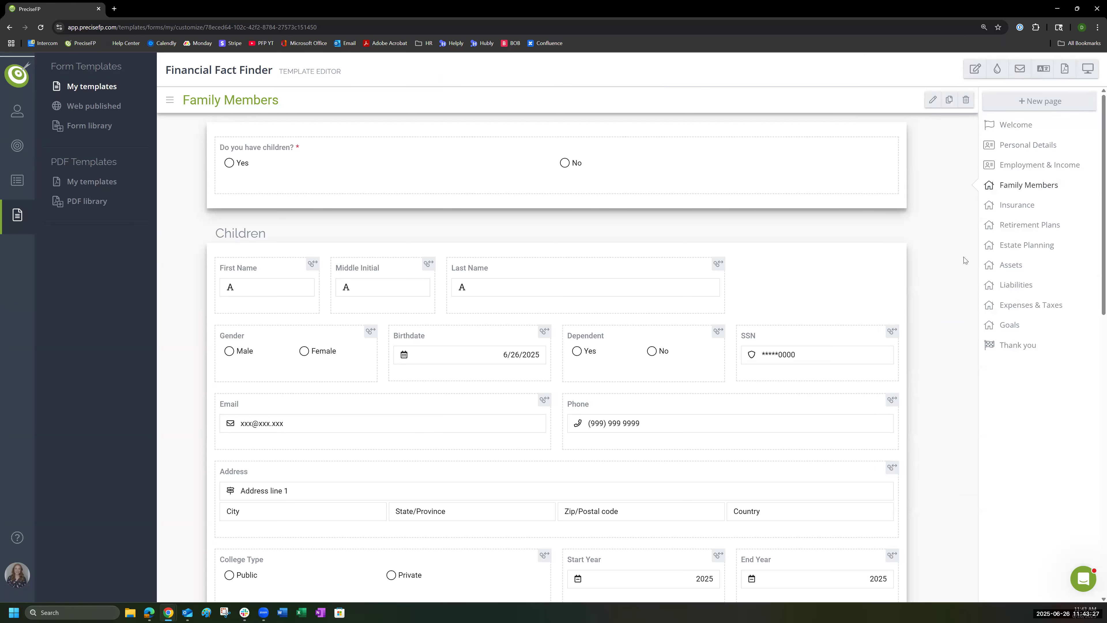
Step: Preview the form's Family Members page and examine which groups appear while "Do you have children?" is unanswered
click(1088, 70)
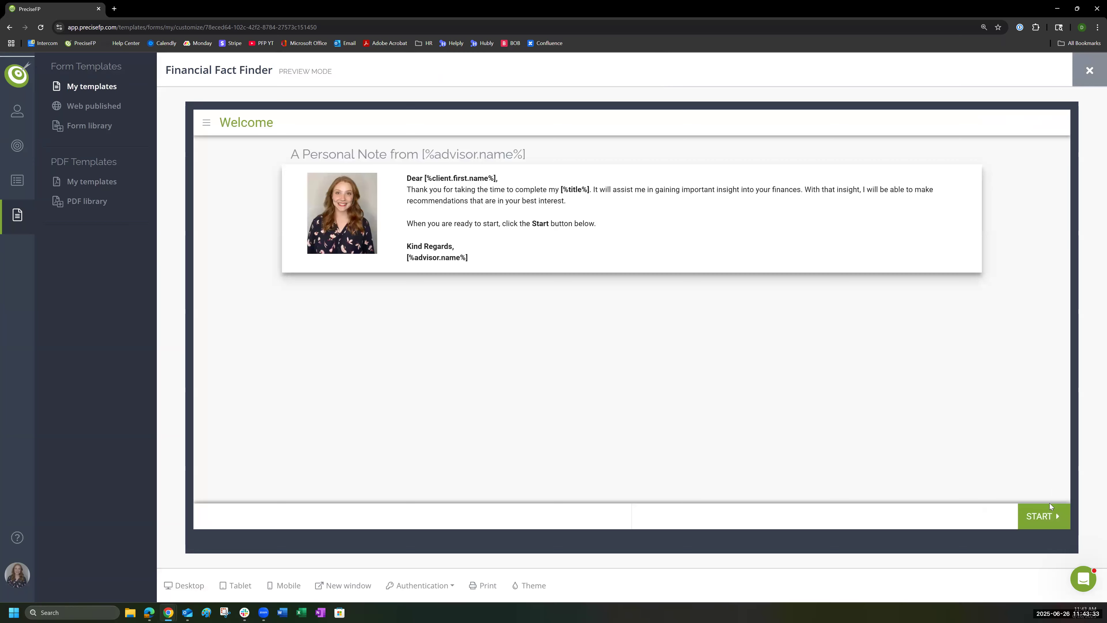
click(205, 122)
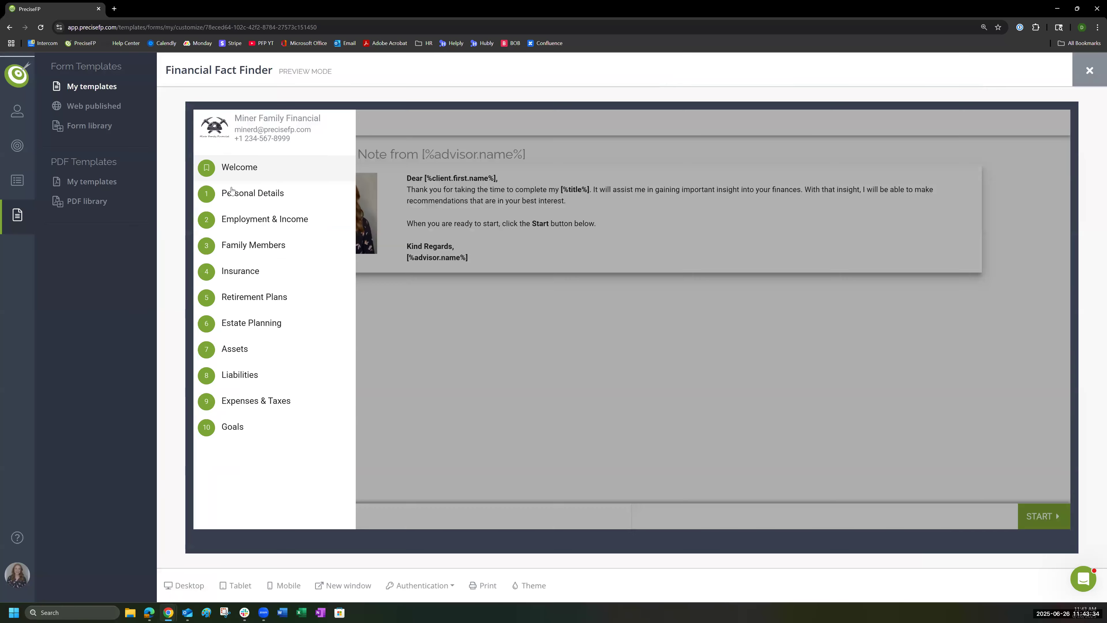
click(249, 246)
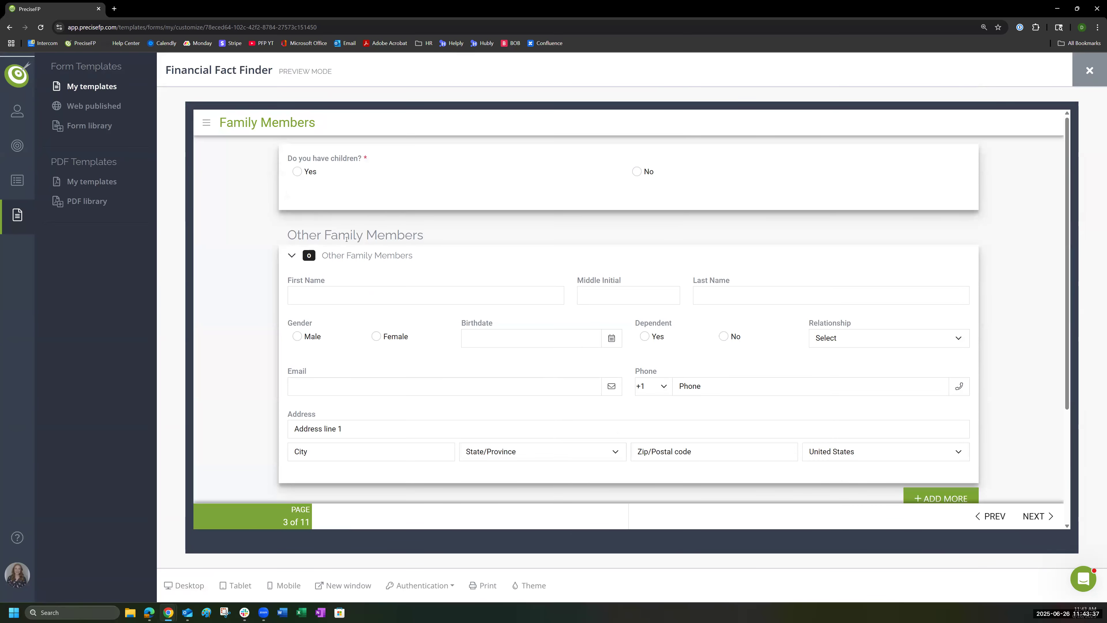
drag(425, 235, 255, 241)
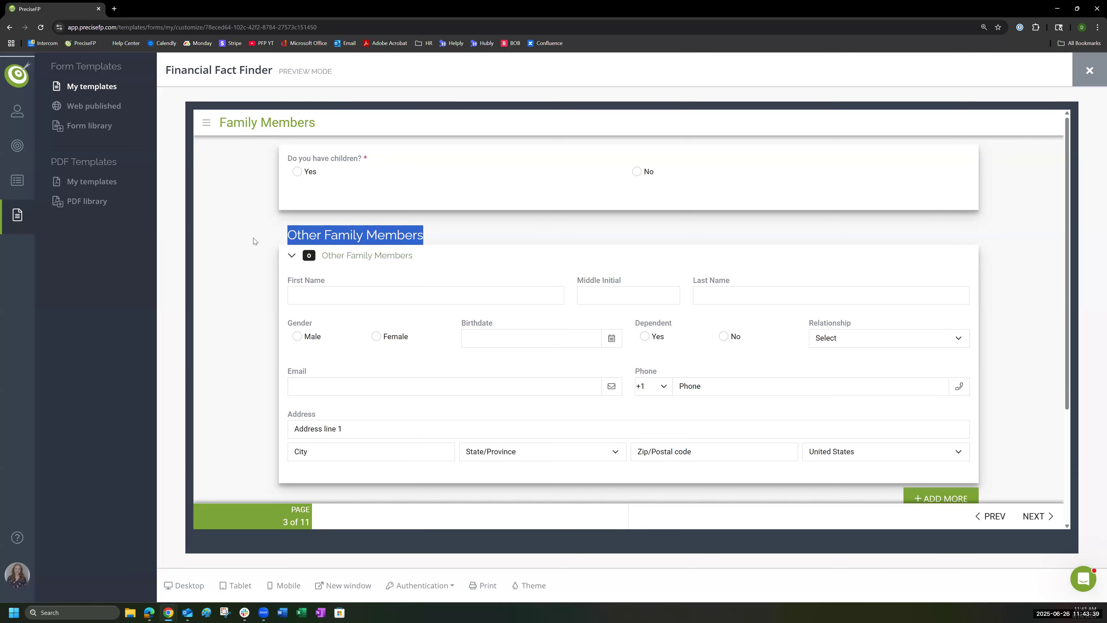
scroll(225, 398, down, 3)
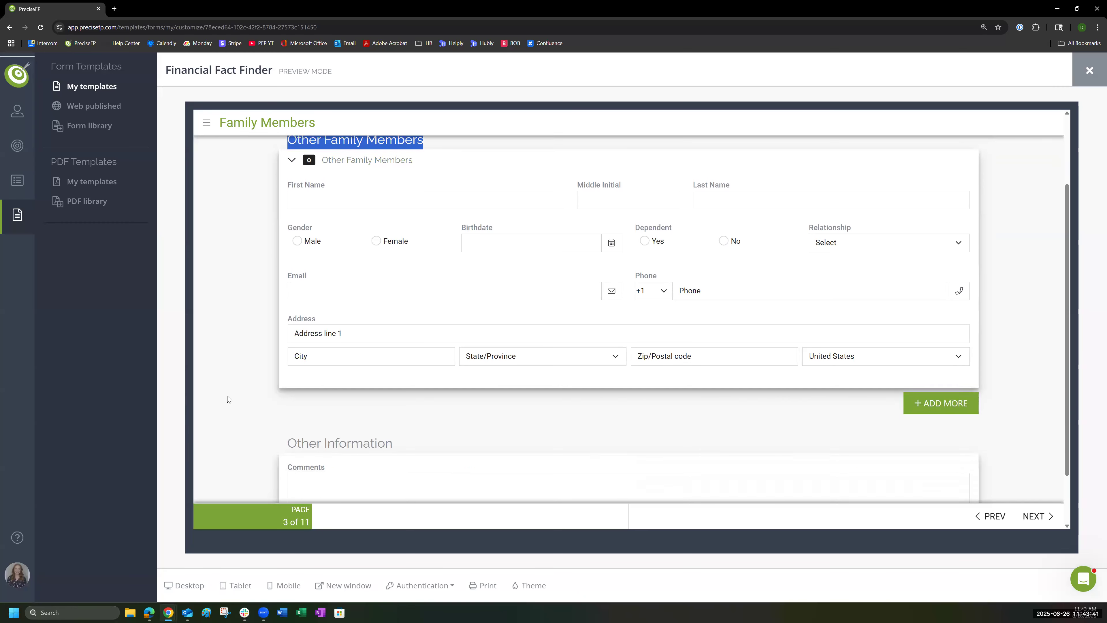
scroll(234, 397, up, 3)
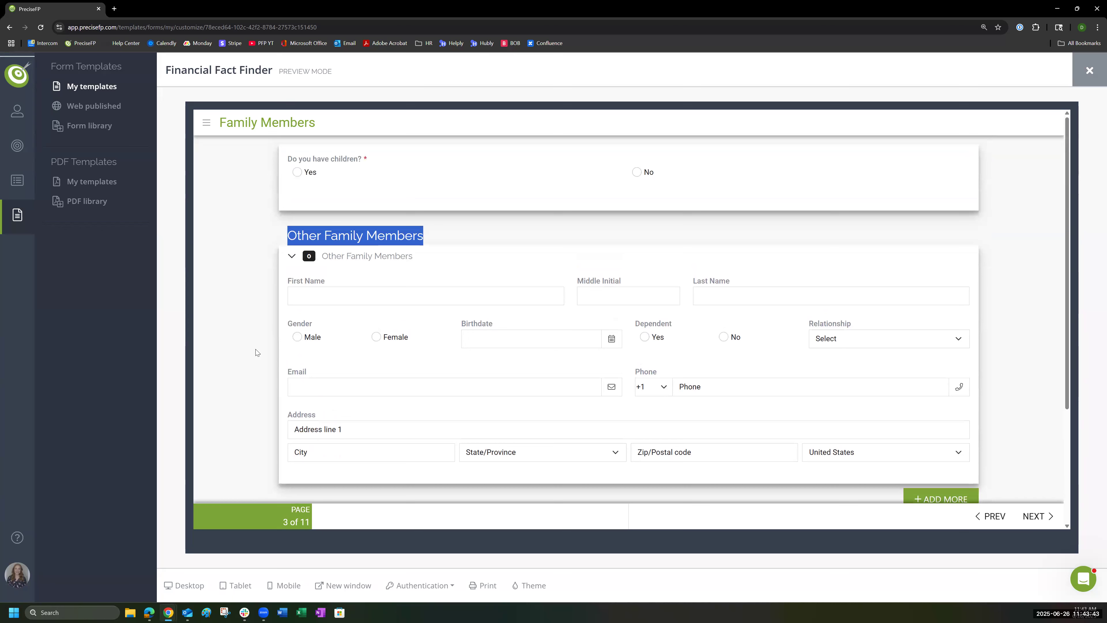
click(259, 357)
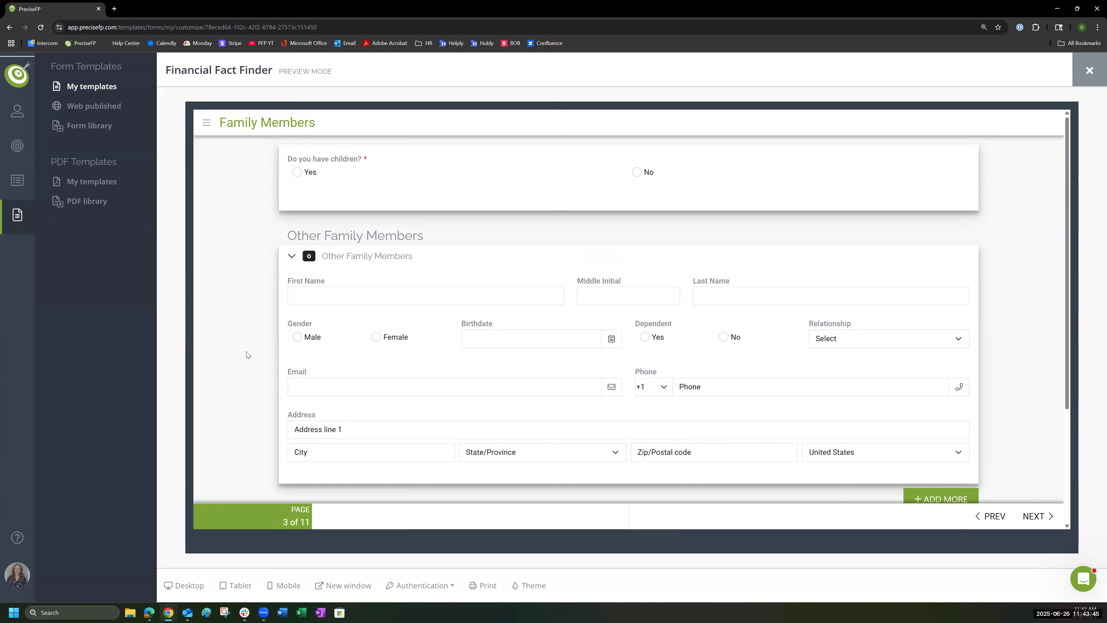
Step: Test the Children group's visibility by answering "Do you have children?" with Yes, No and Yes again, and close the preview
click(297, 173)
scroll(256, 388, down, 4)
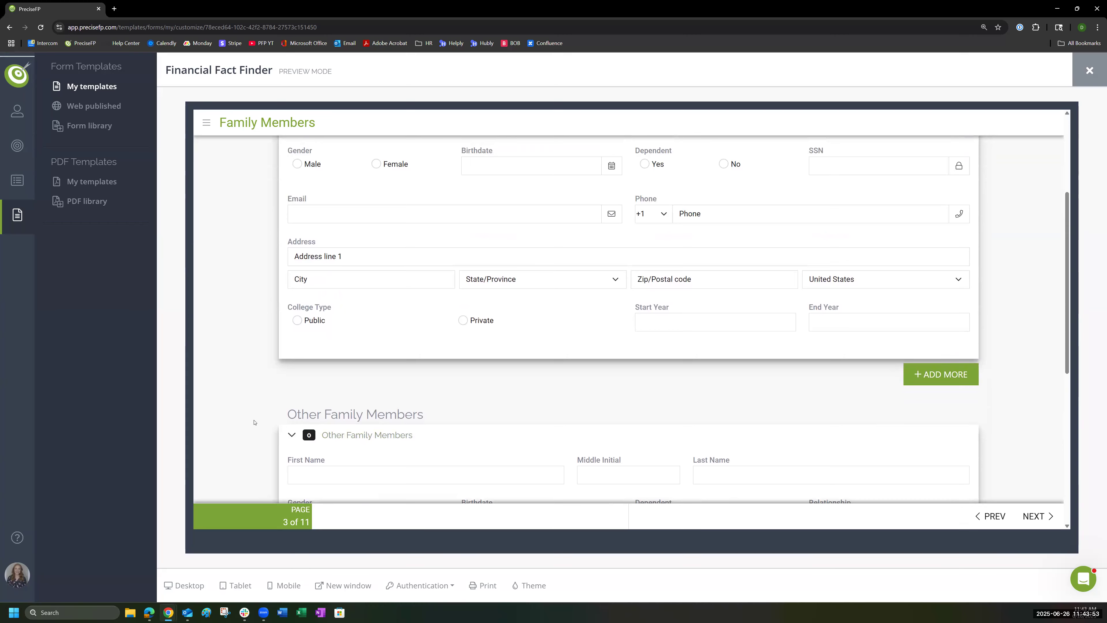
scroll(253, 412, up, 4)
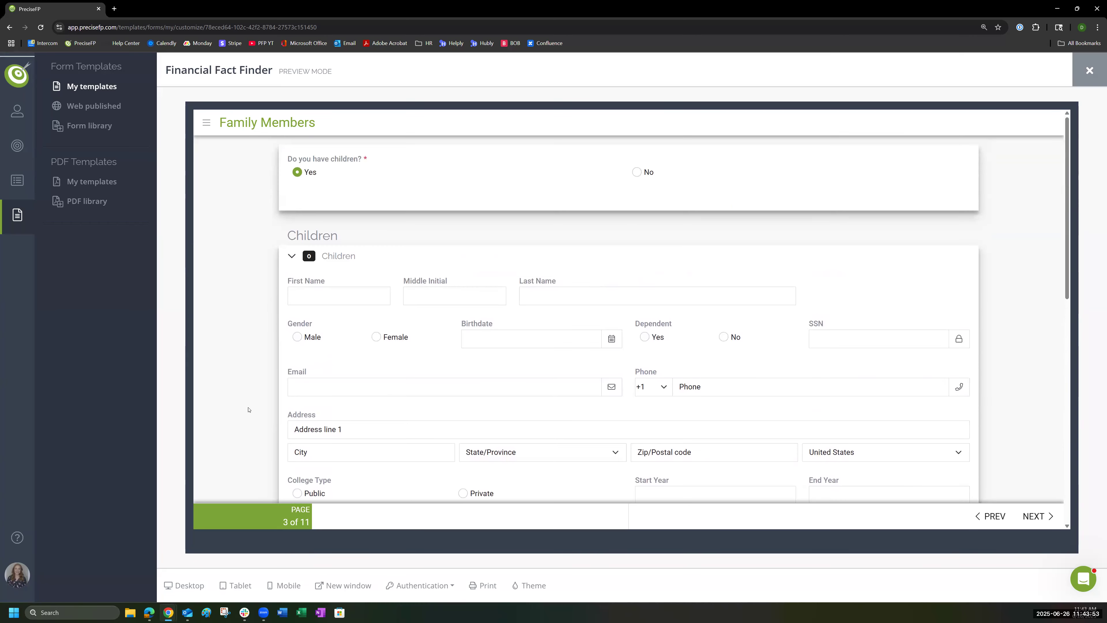
click(637, 172)
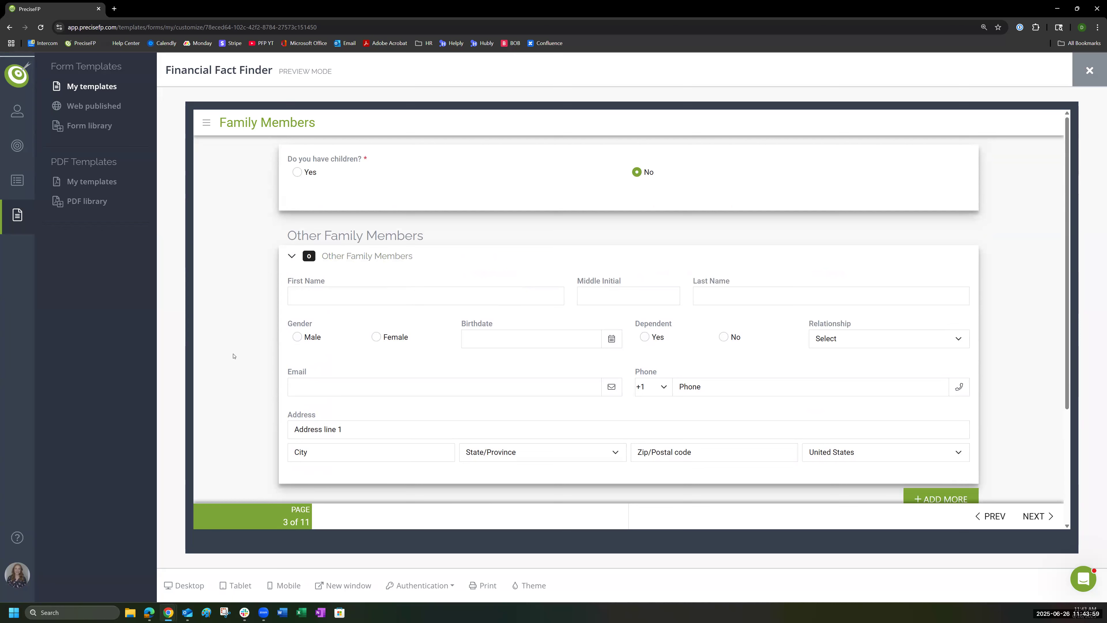
click(298, 173)
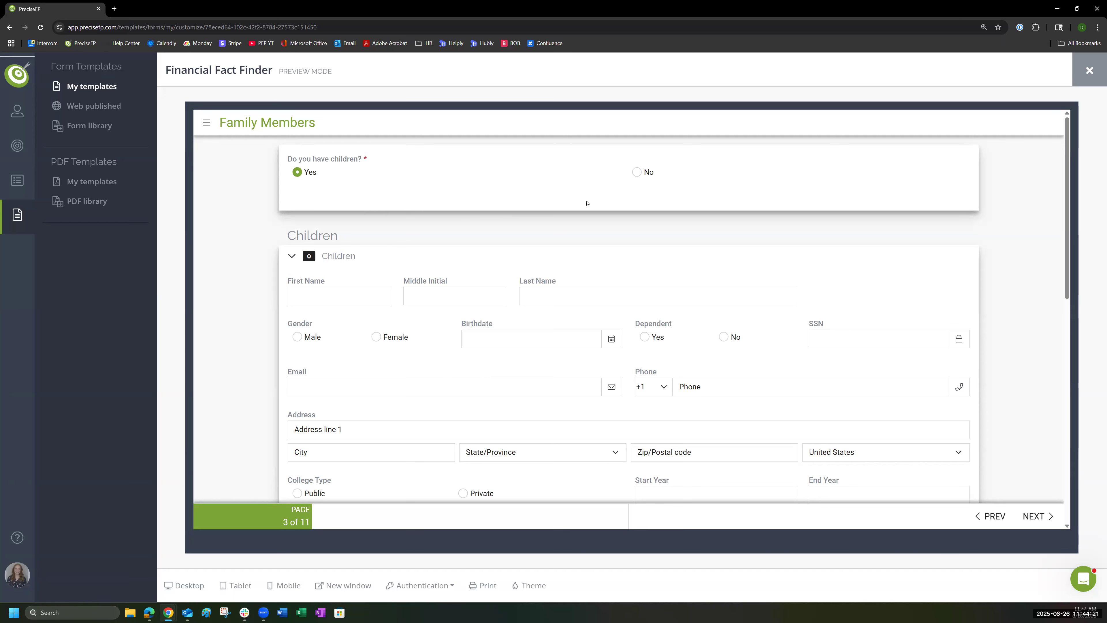
click(1089, 71)
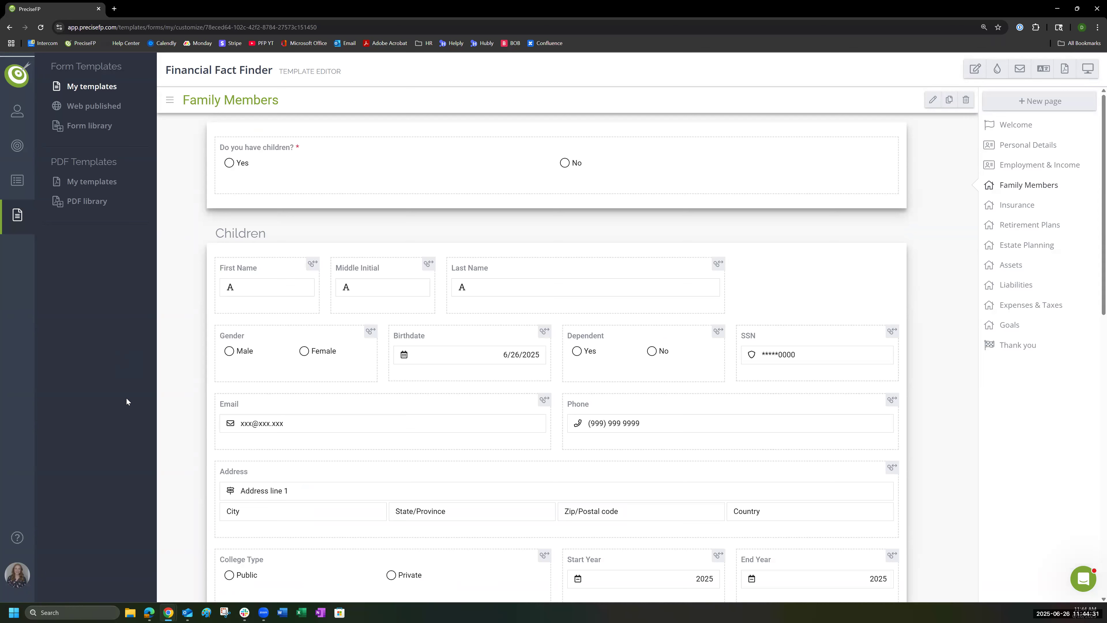
Step: Look at the support messages, search the help articles for "conditional", and close the support widget
click(1078, 583)
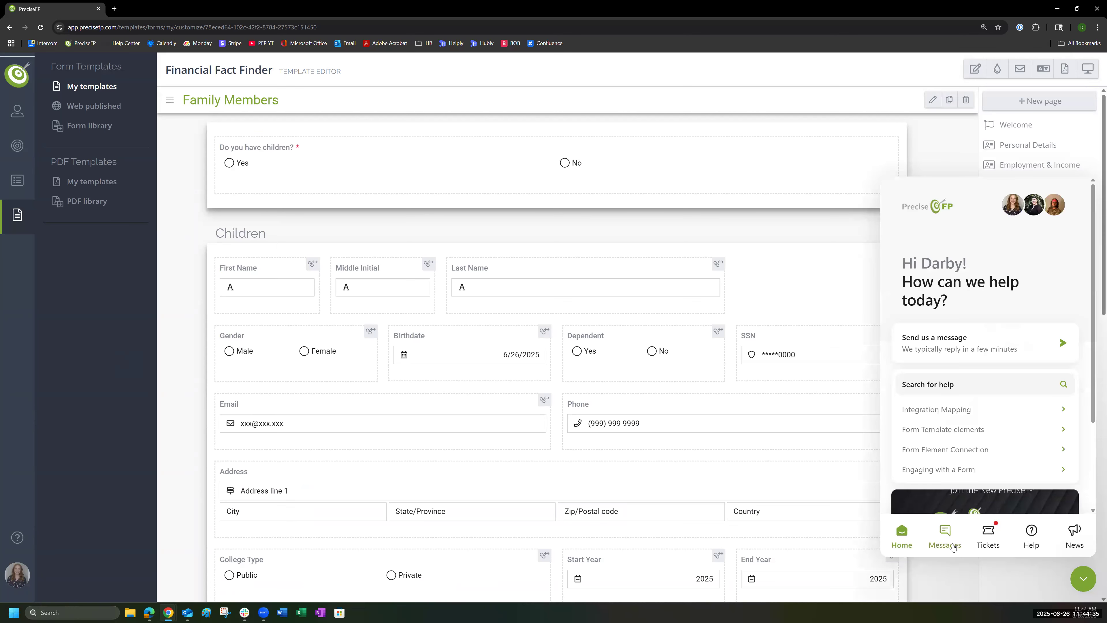
click(953, 548)
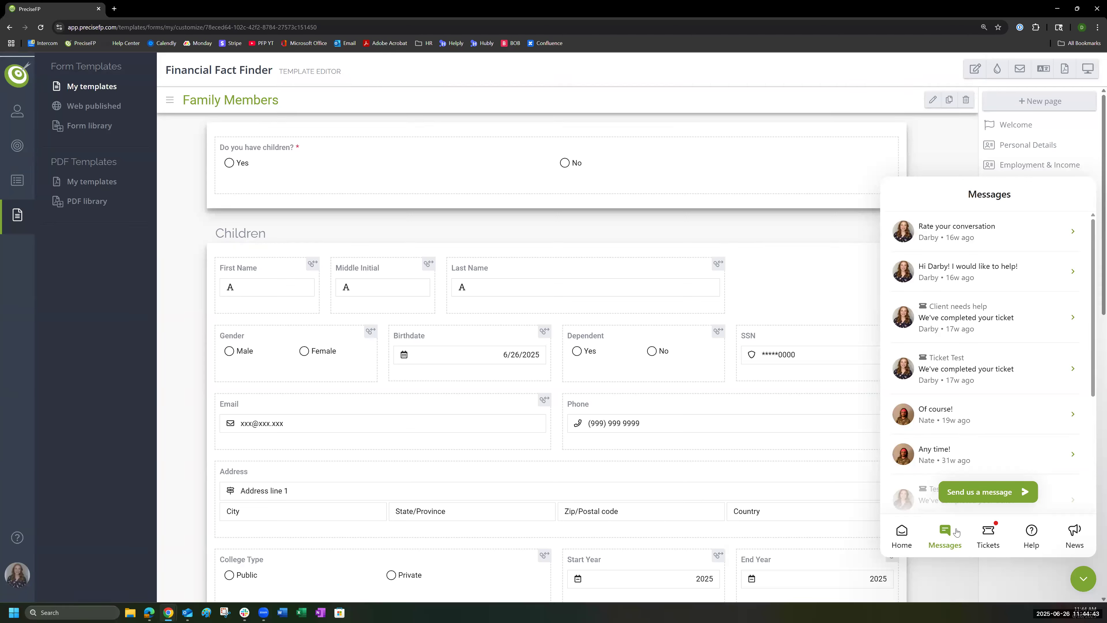
click(1042, 546)
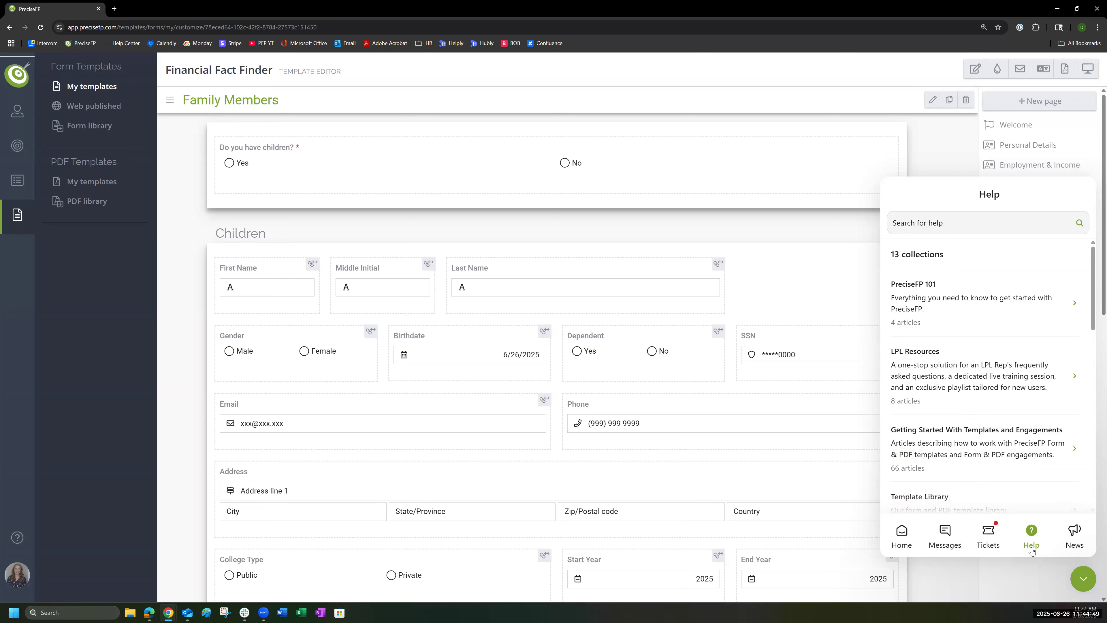
click(958, 229)
text(conditional)
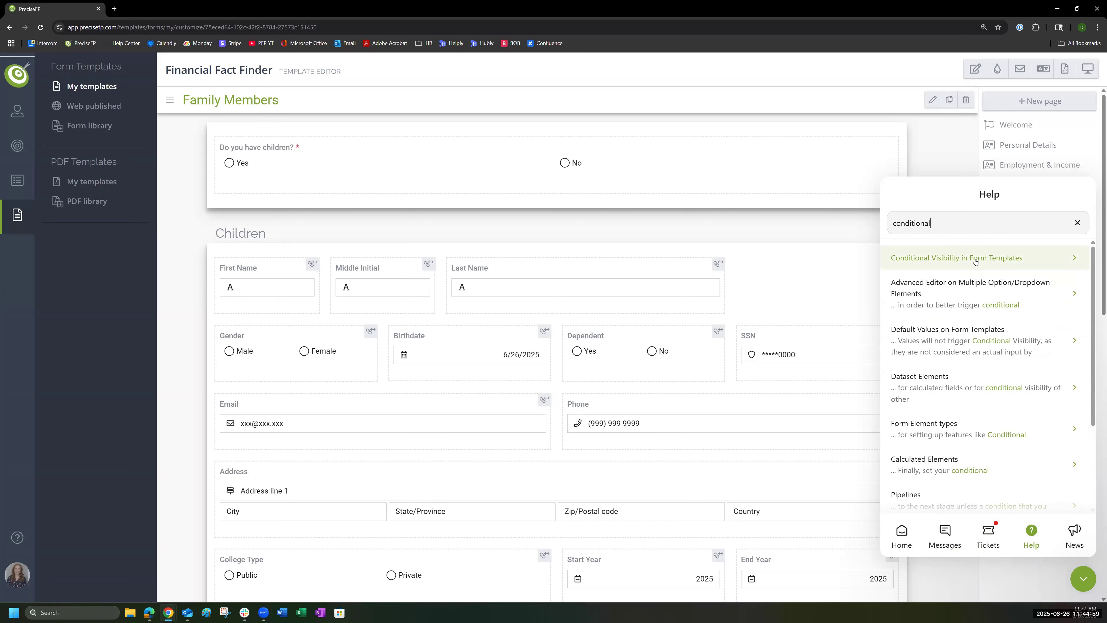
click(1082, 587)
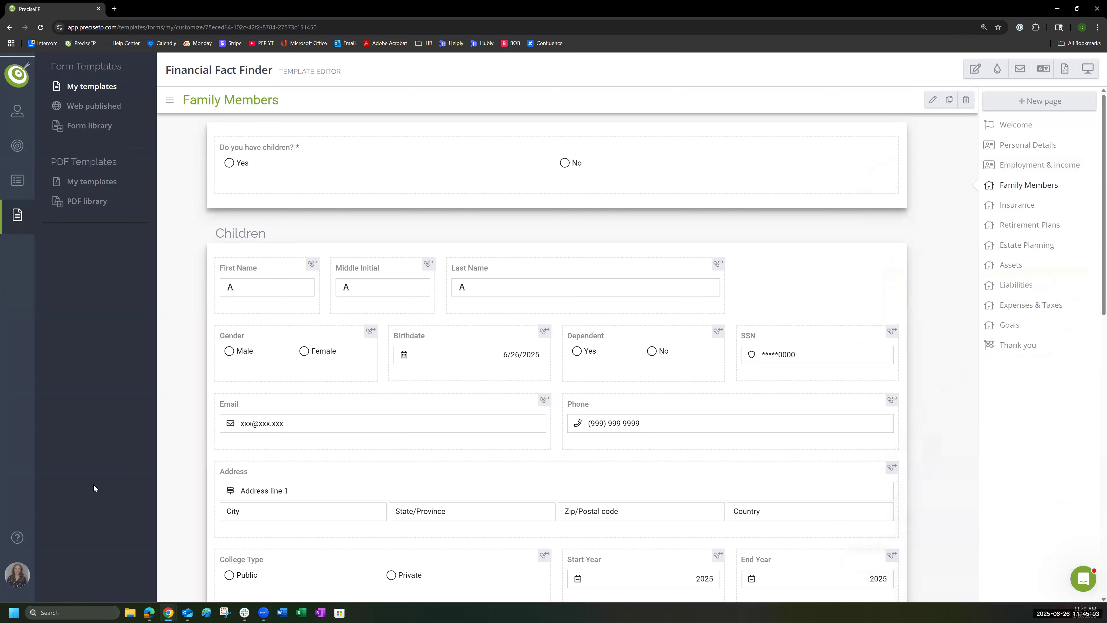